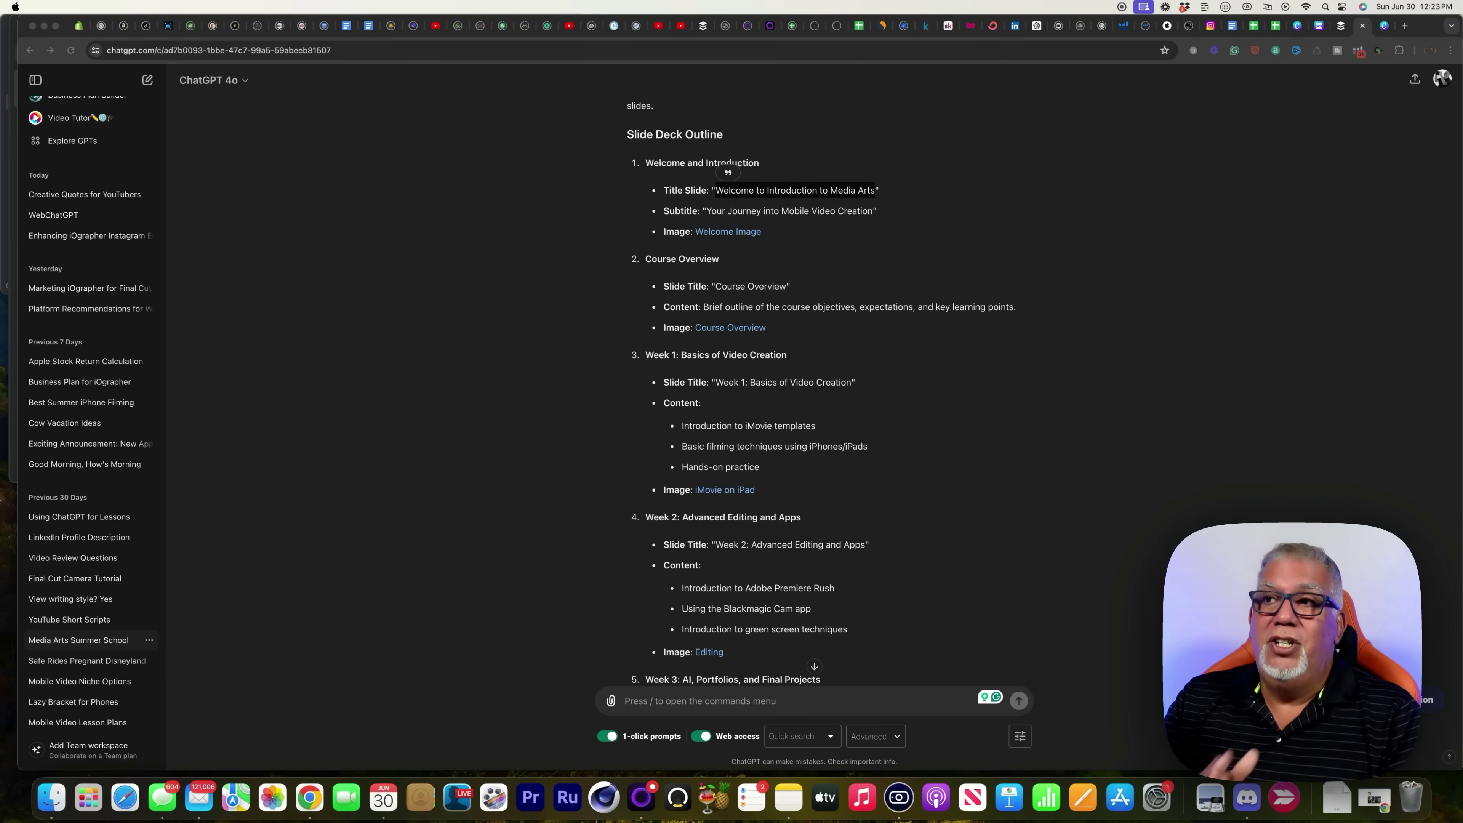
Step: Review the Media Arts summer school chat, covering the course outline, the daily lesson plans and the day-one slide deck request
scroll(744, 539, down, 20)
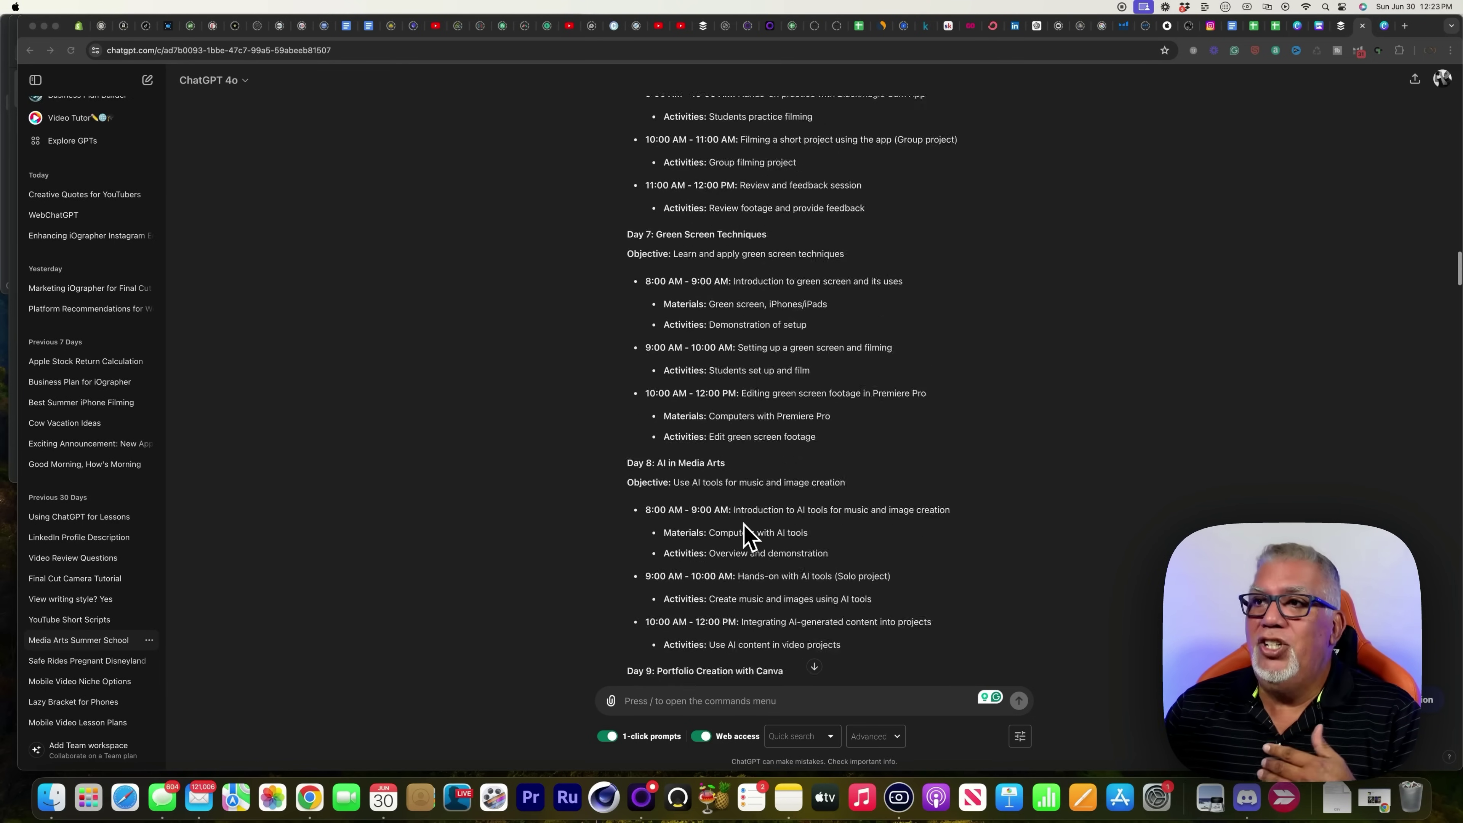
scroll(745, 539, up, 20)
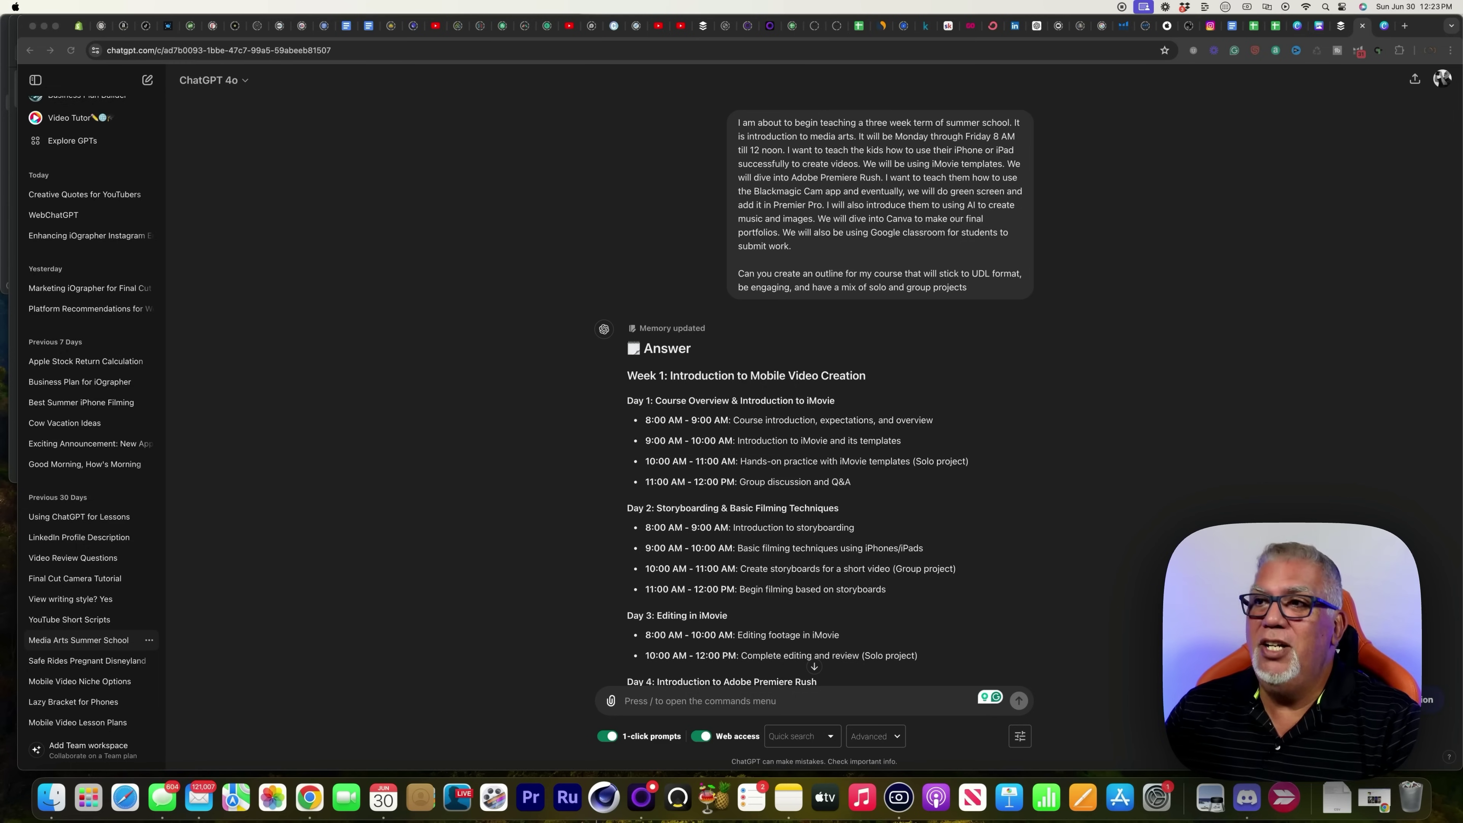
scroll(800, 587, down, 3)
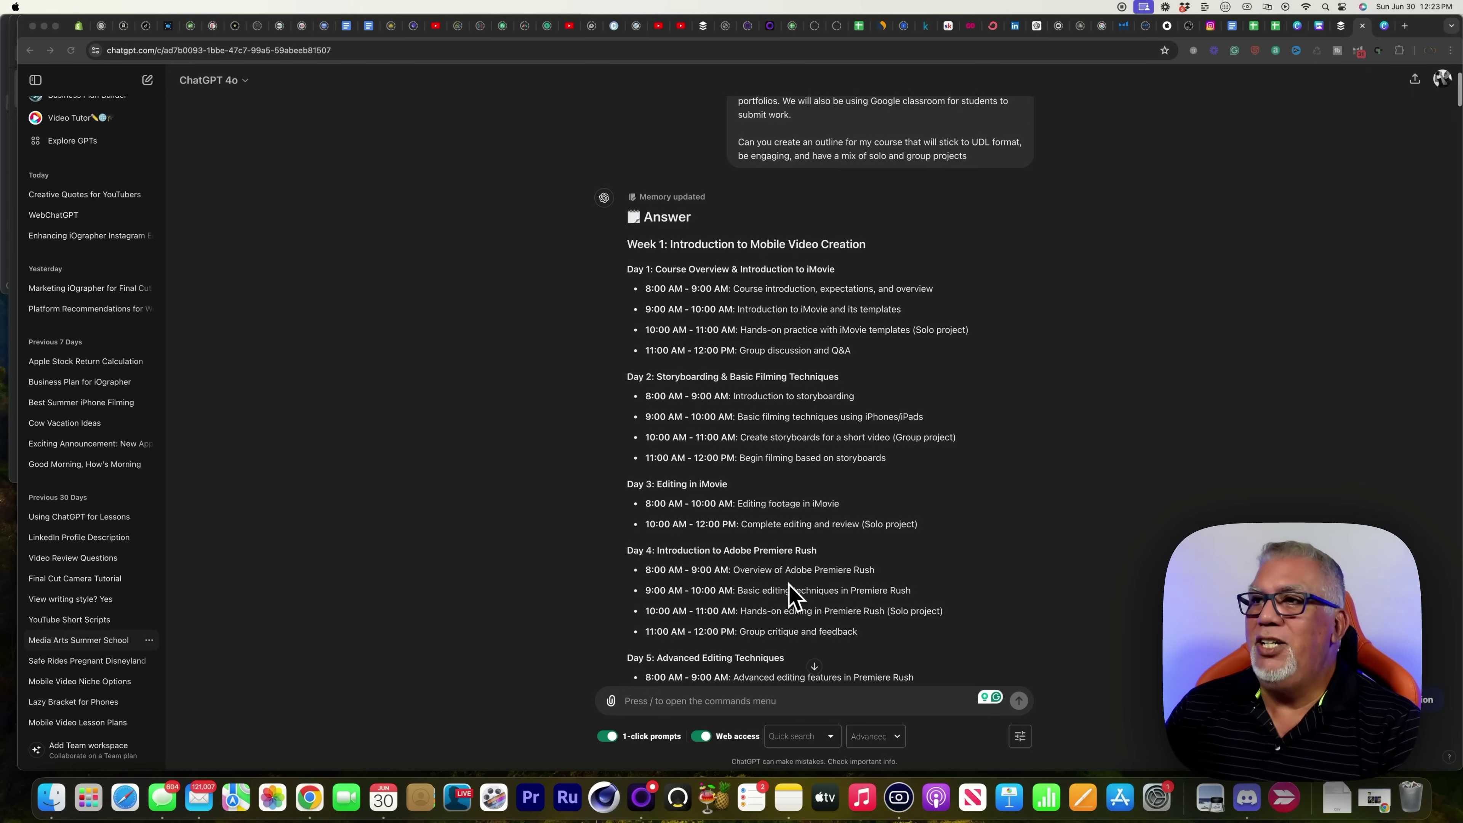
scroll(783, 507, down, 15)
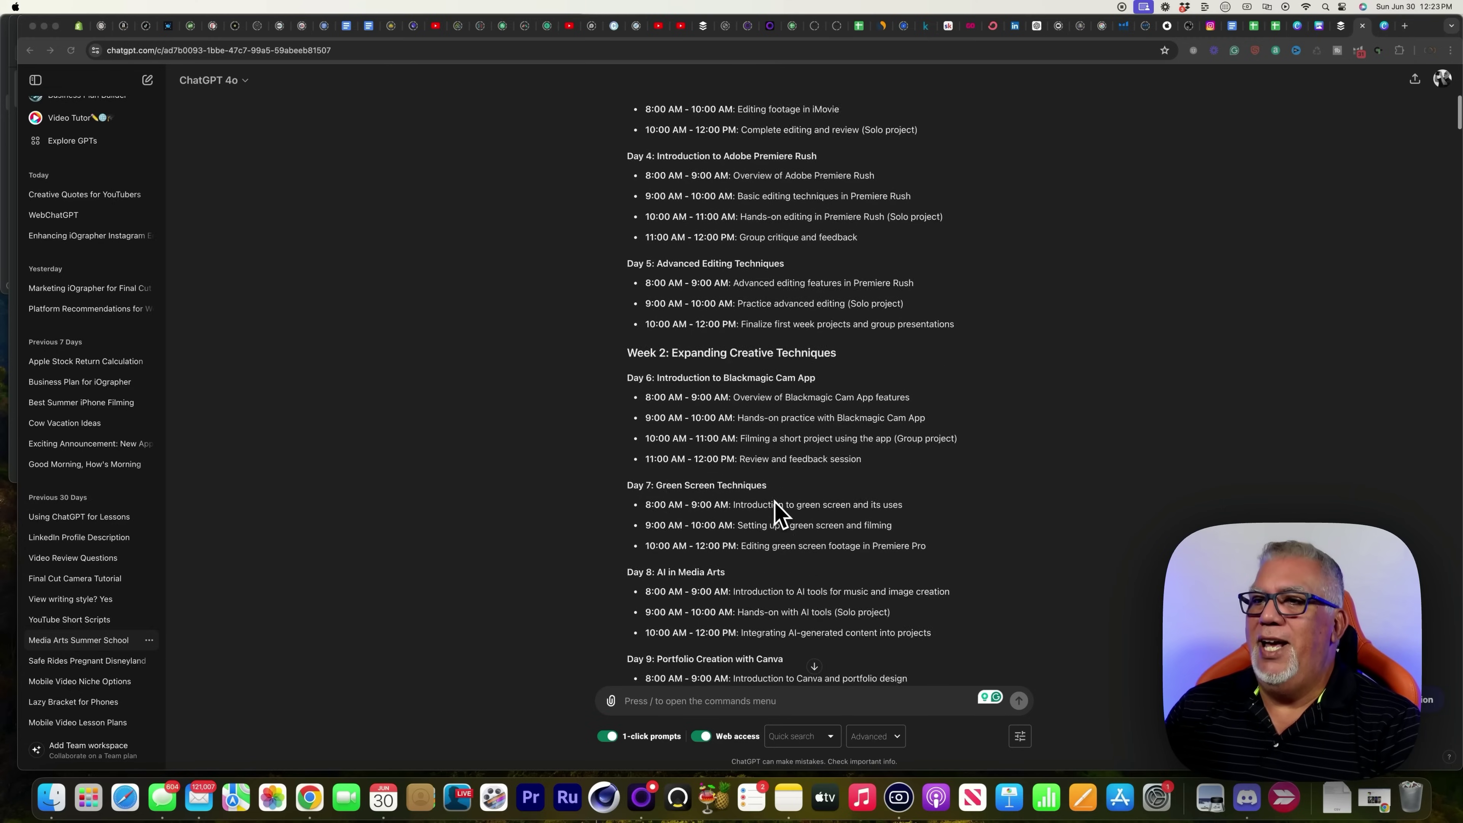
scroll(775, 513, down, 15)
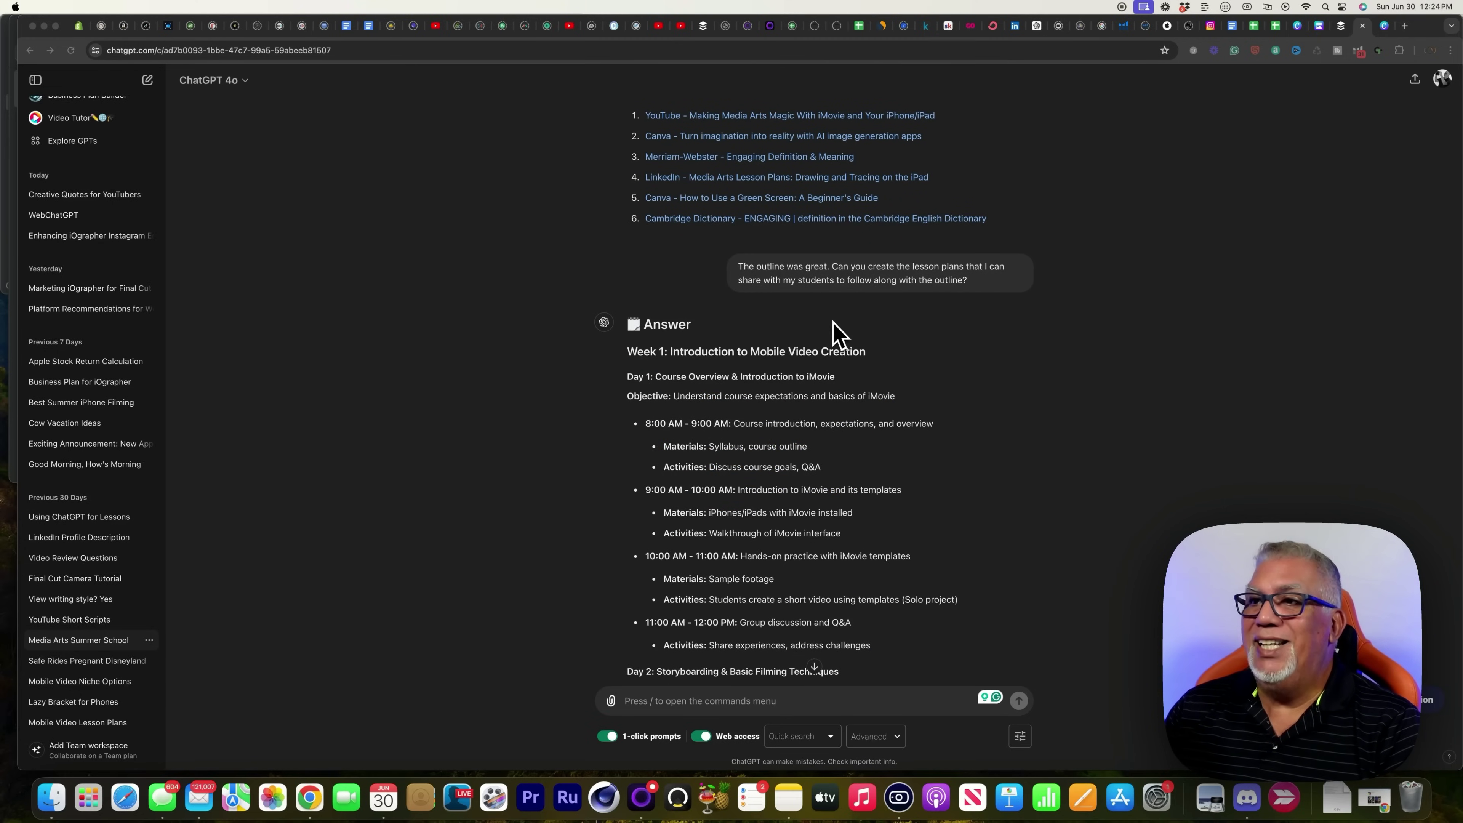
scroll(804, 398, down, 5)
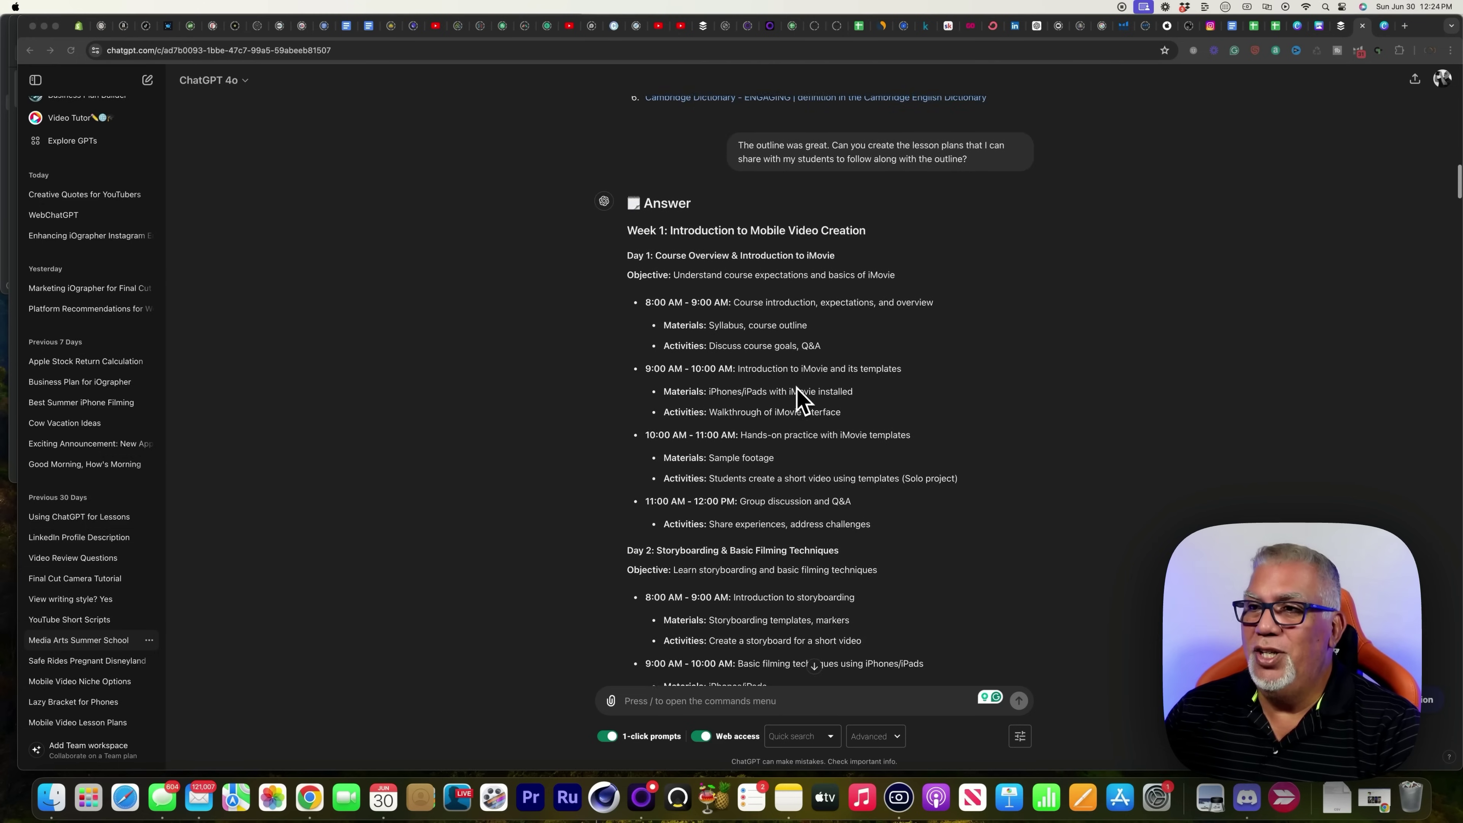
scroll(802, 398, down, 1)
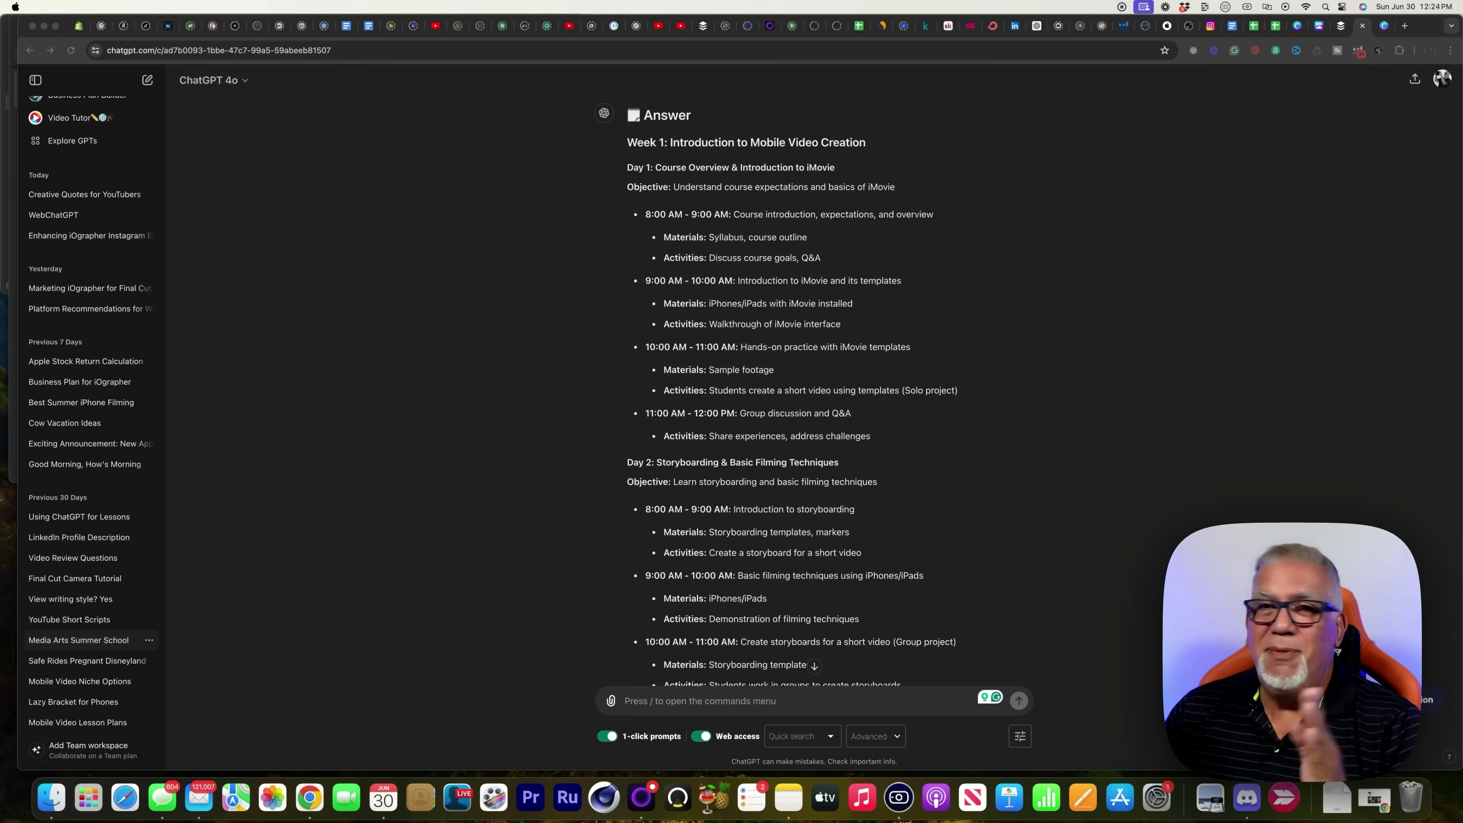
scroll(767, 375, down, 10)
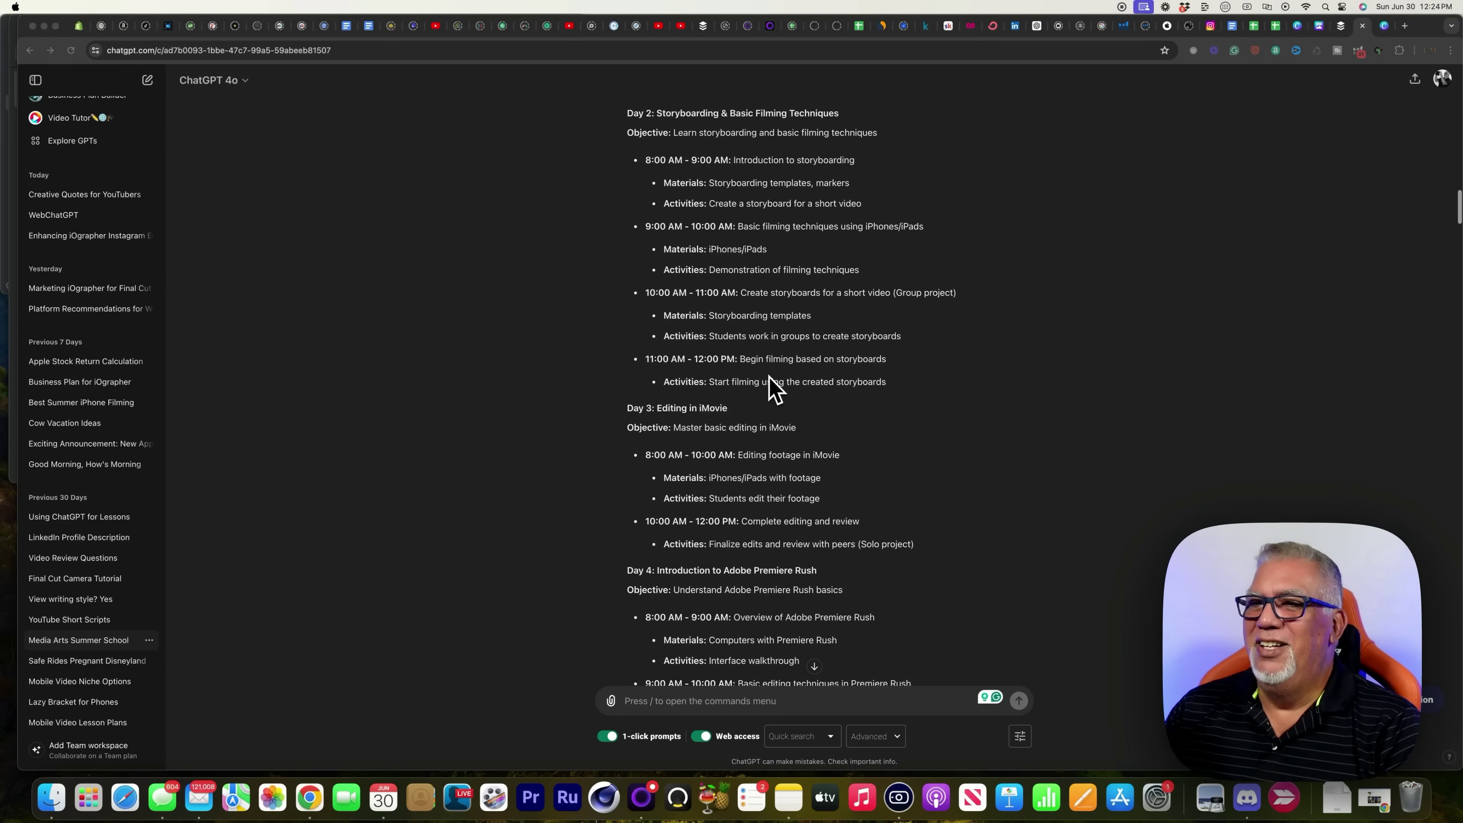
scroll(772, 383, down, 15)
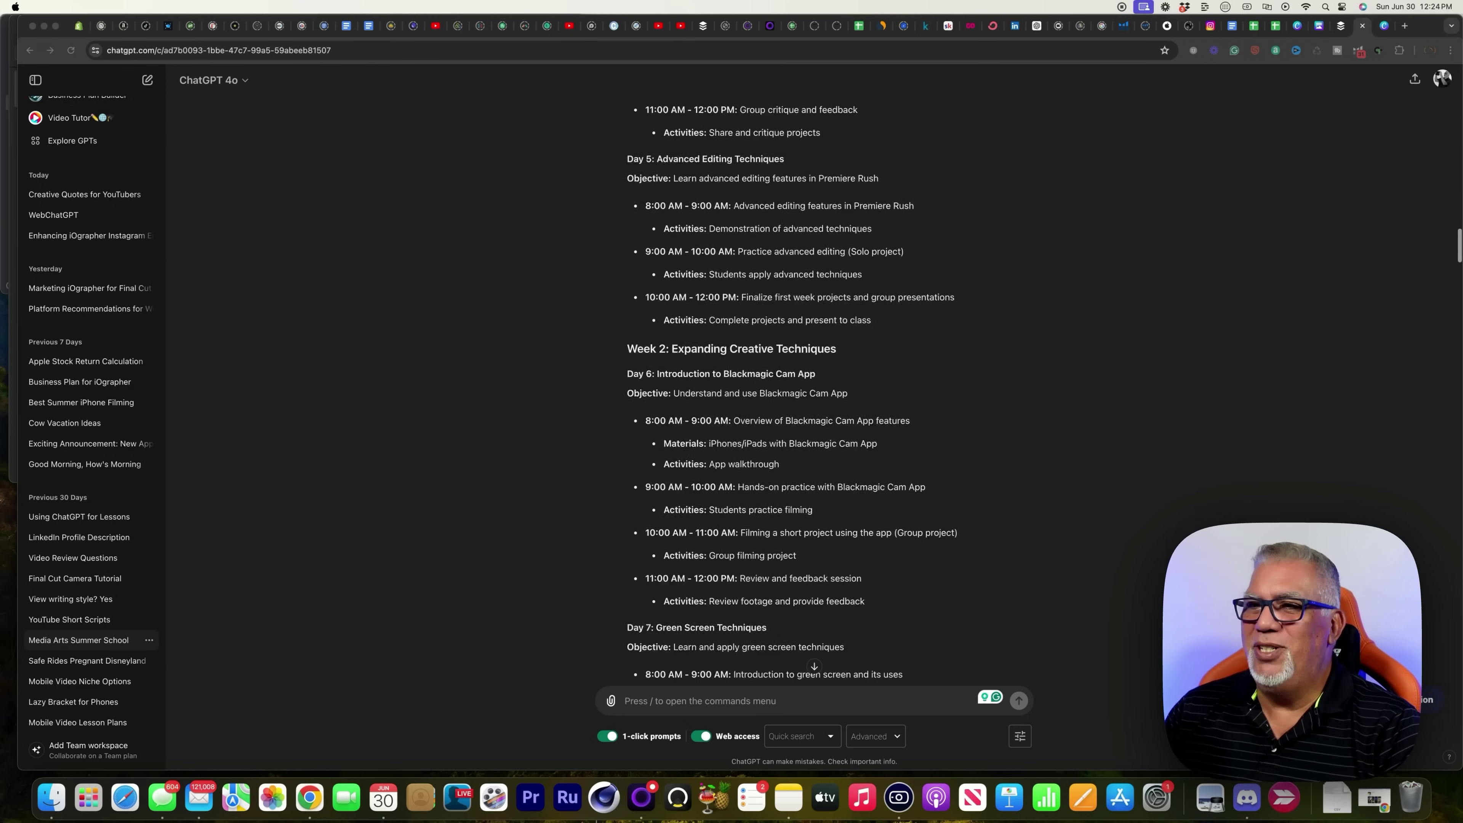
scroll(816, 391, down, 16)
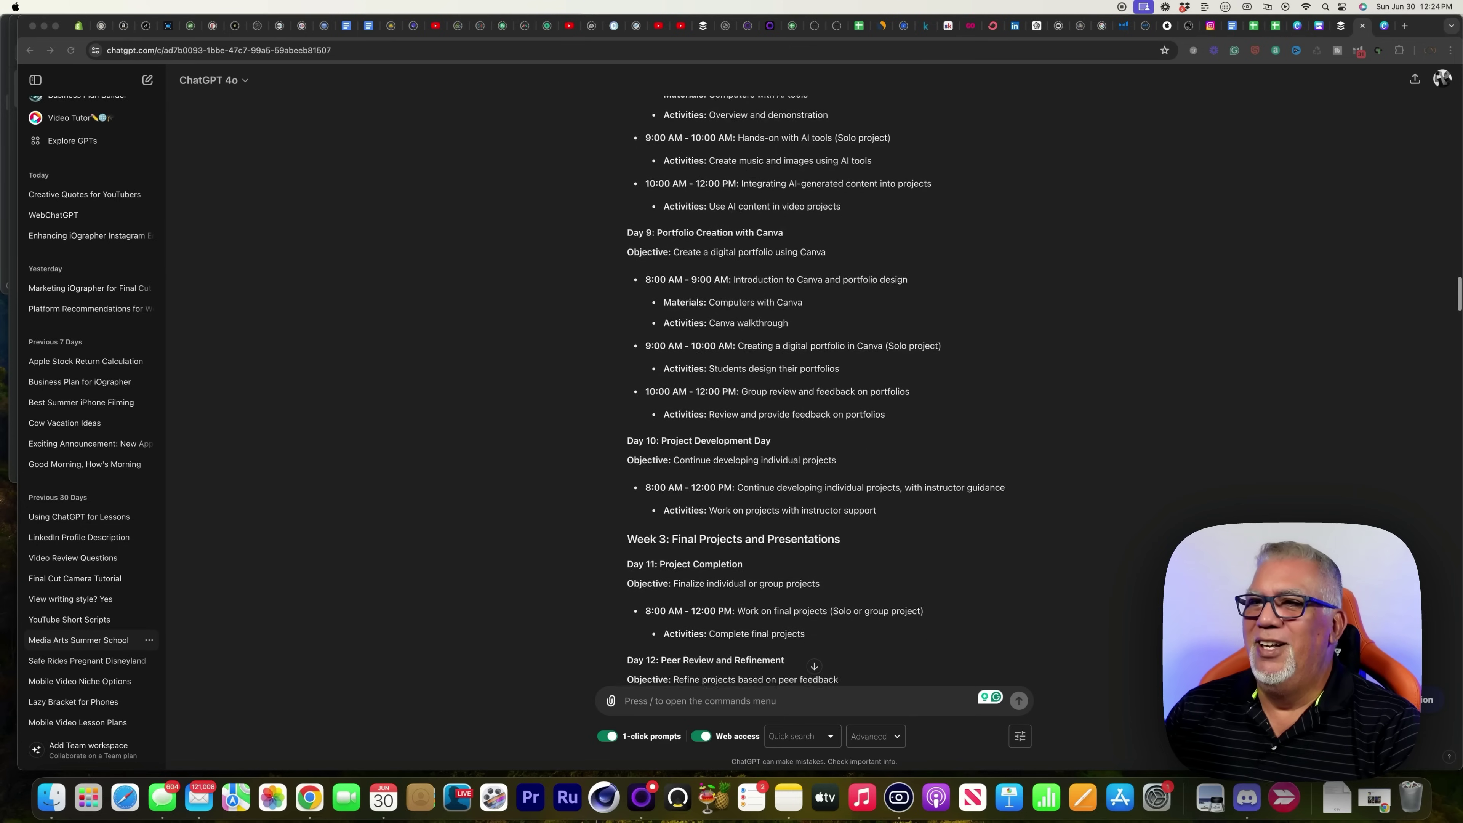
scroll(815, 391, down, 16)
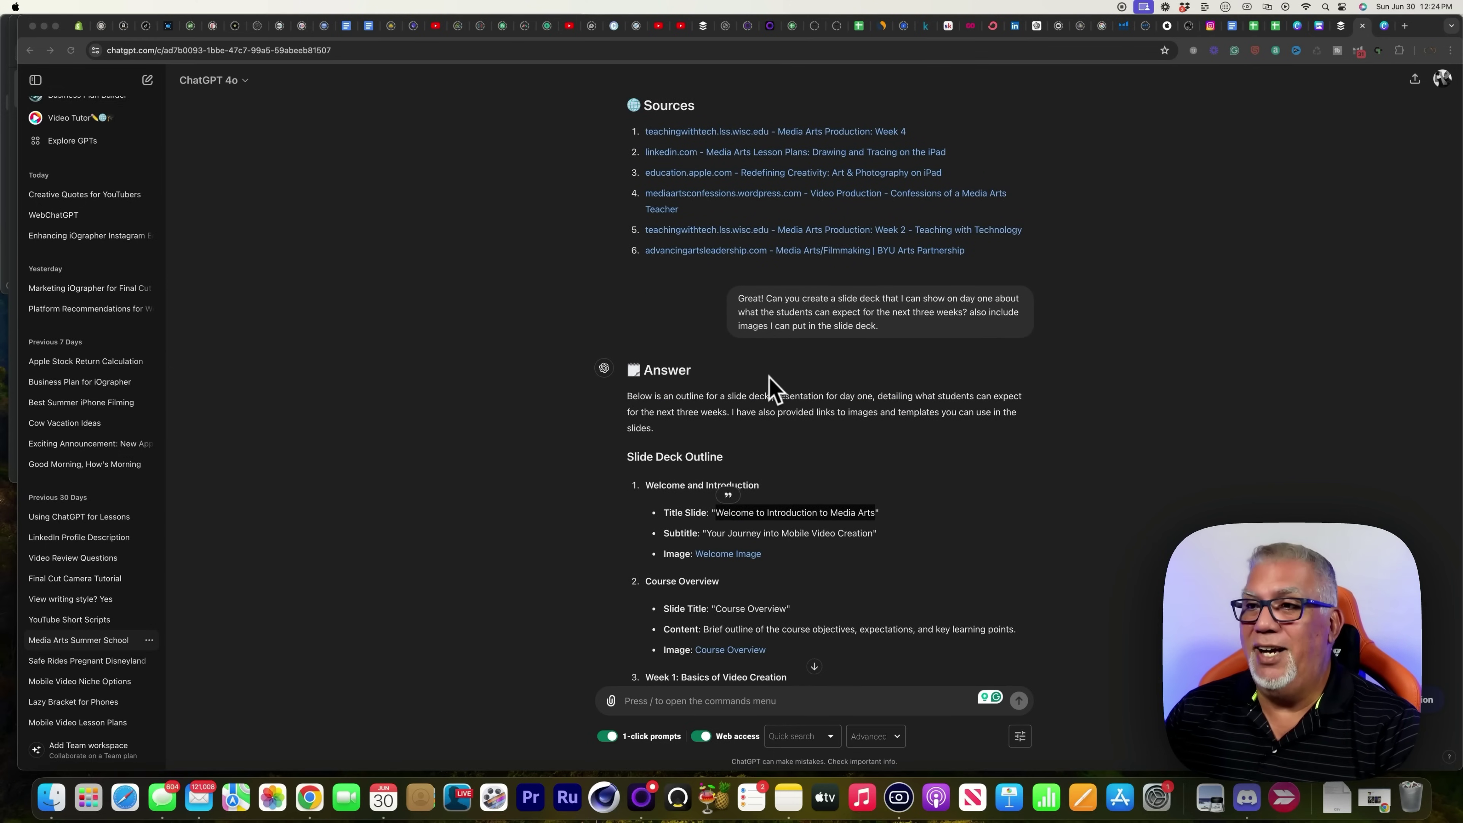
Step: Copy the slide title "Welcome to Introduction to Media Arts" from the slide deck outline into a blank Canva document as its heading
scroll(774, 397, down, 3)
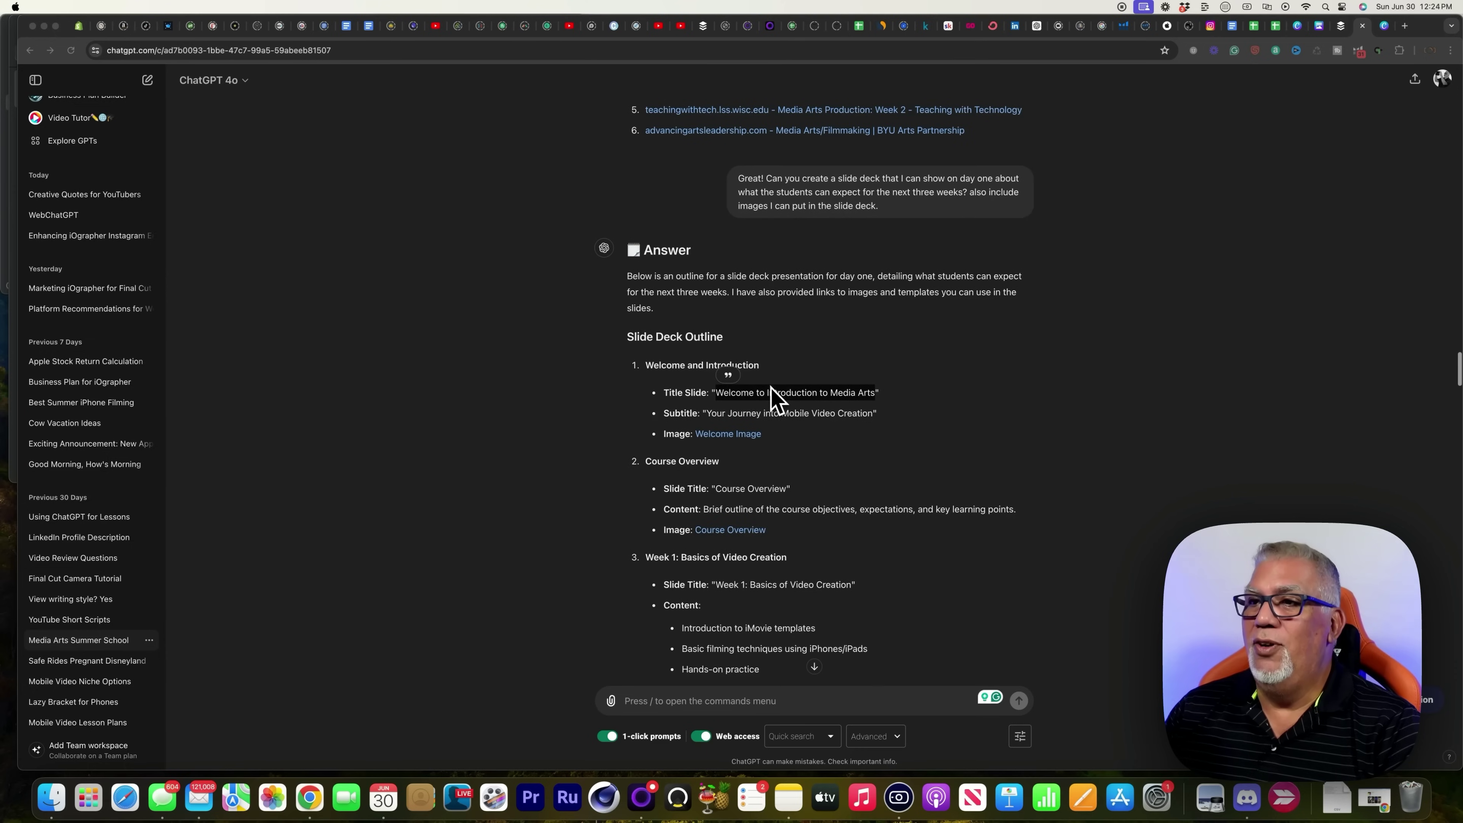
scroll(747, 467, down, 2)
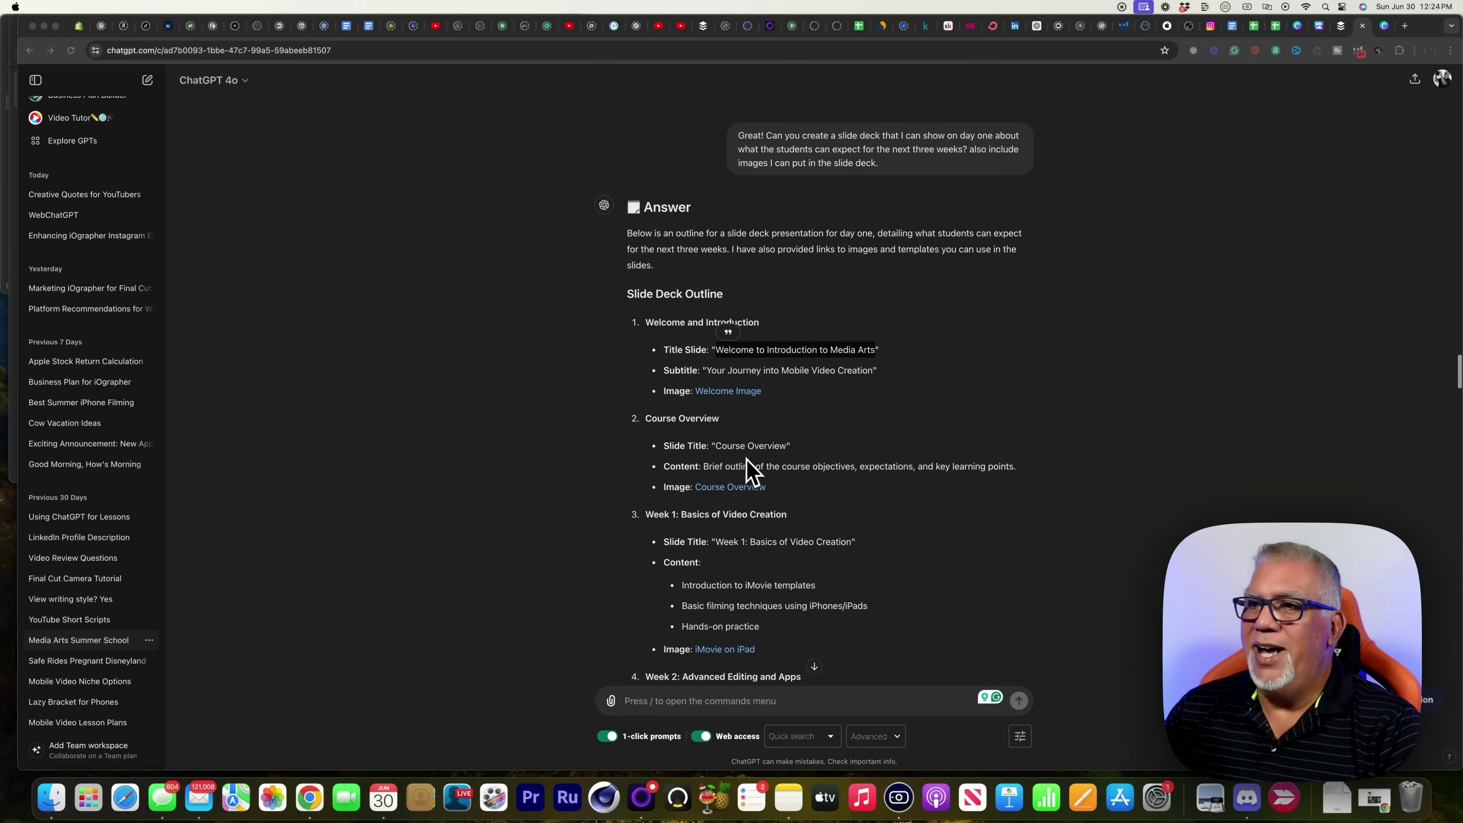
scroll(747, 467, down, 1)
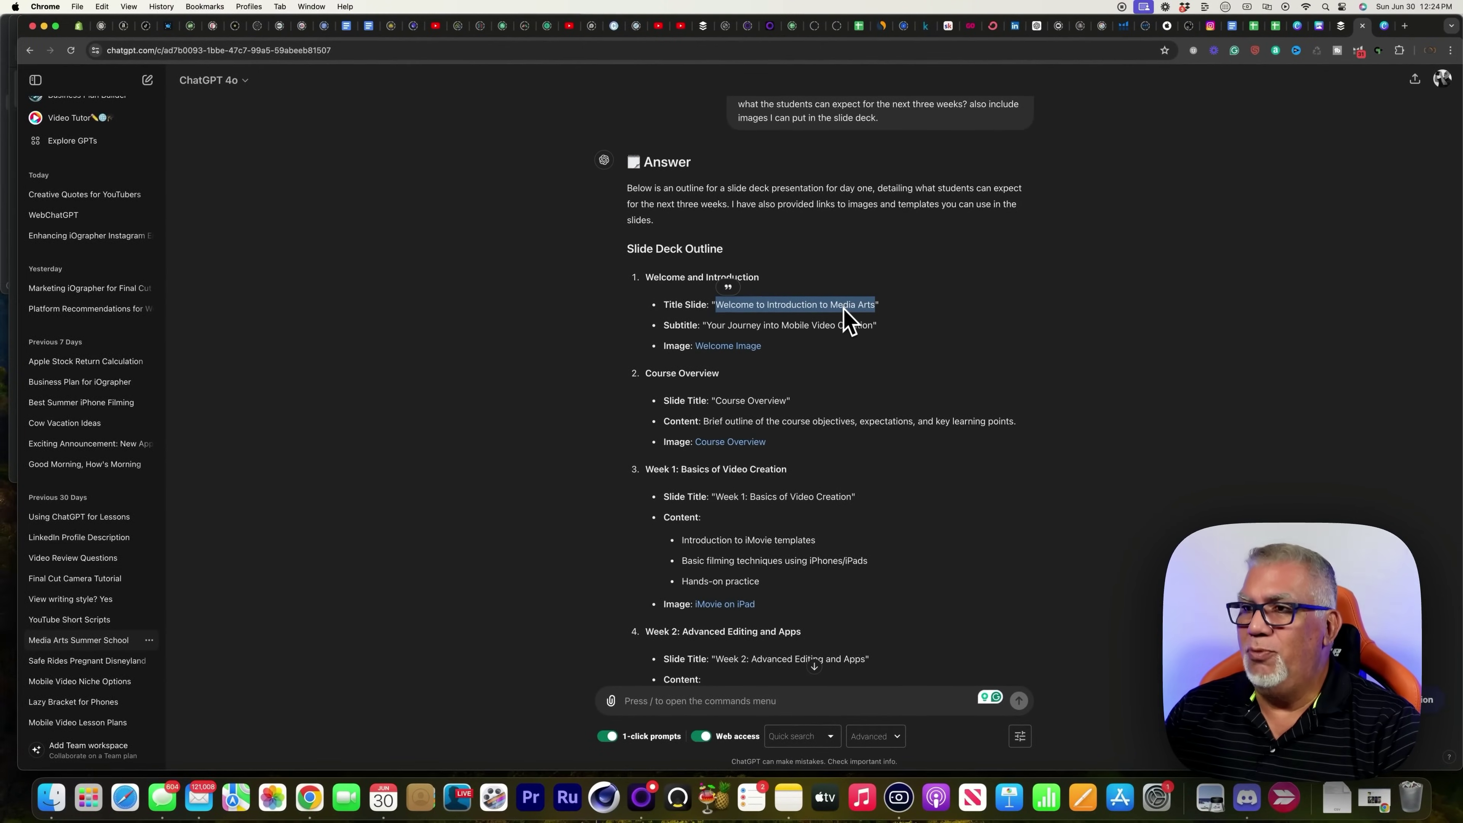
key(super+c)
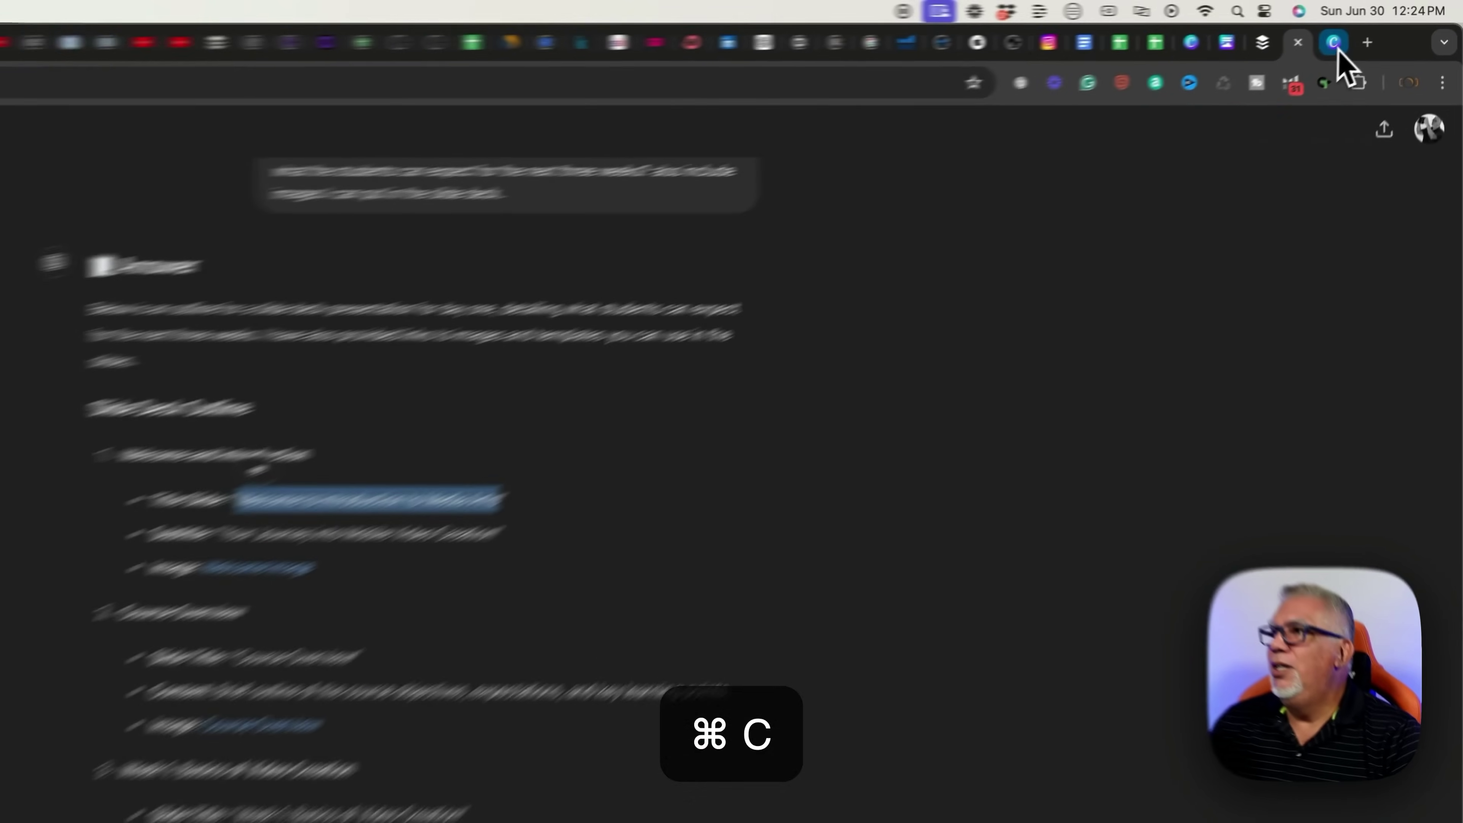
click(1334, 43)
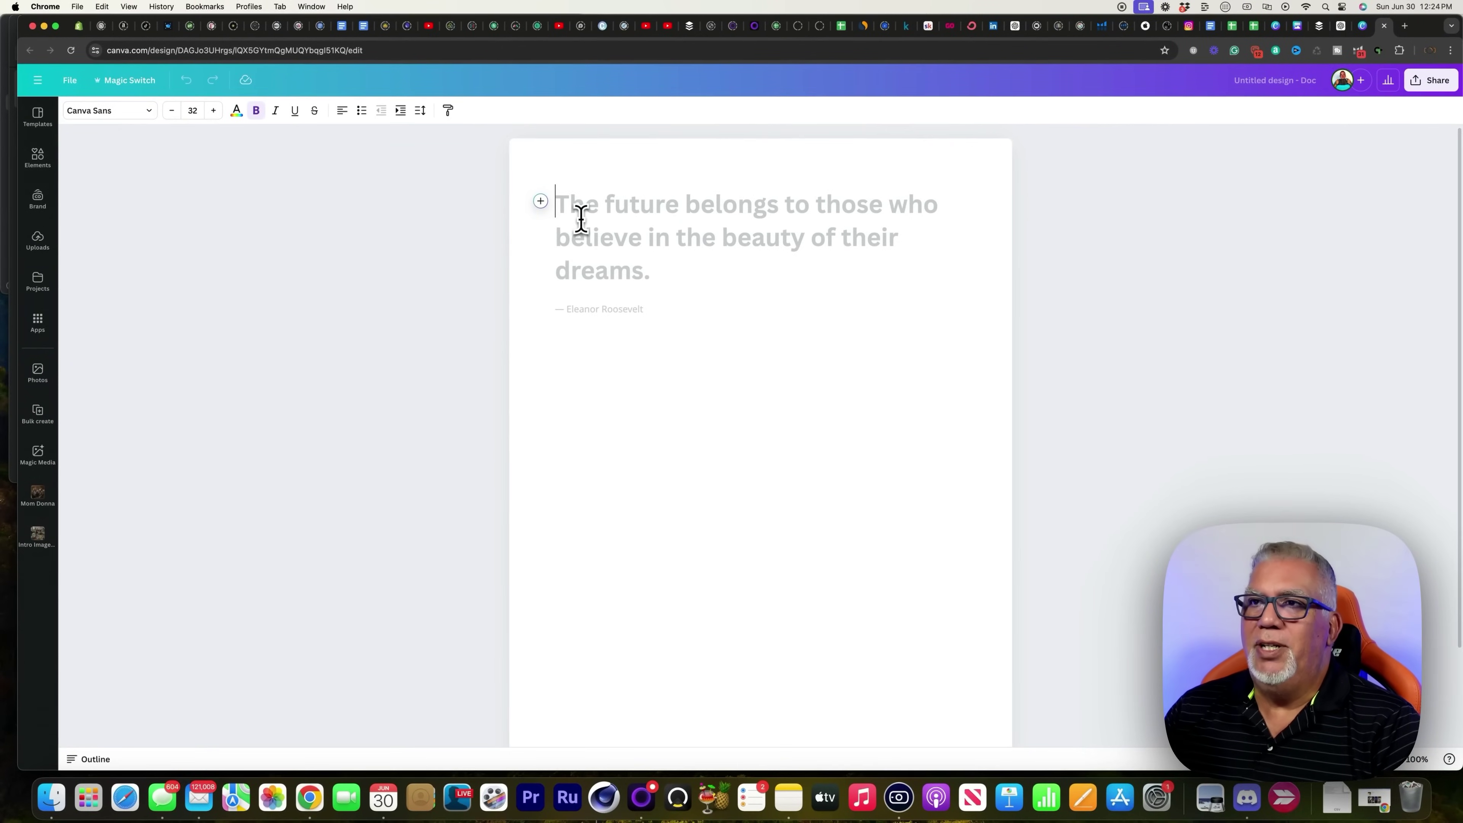
key(super+v)
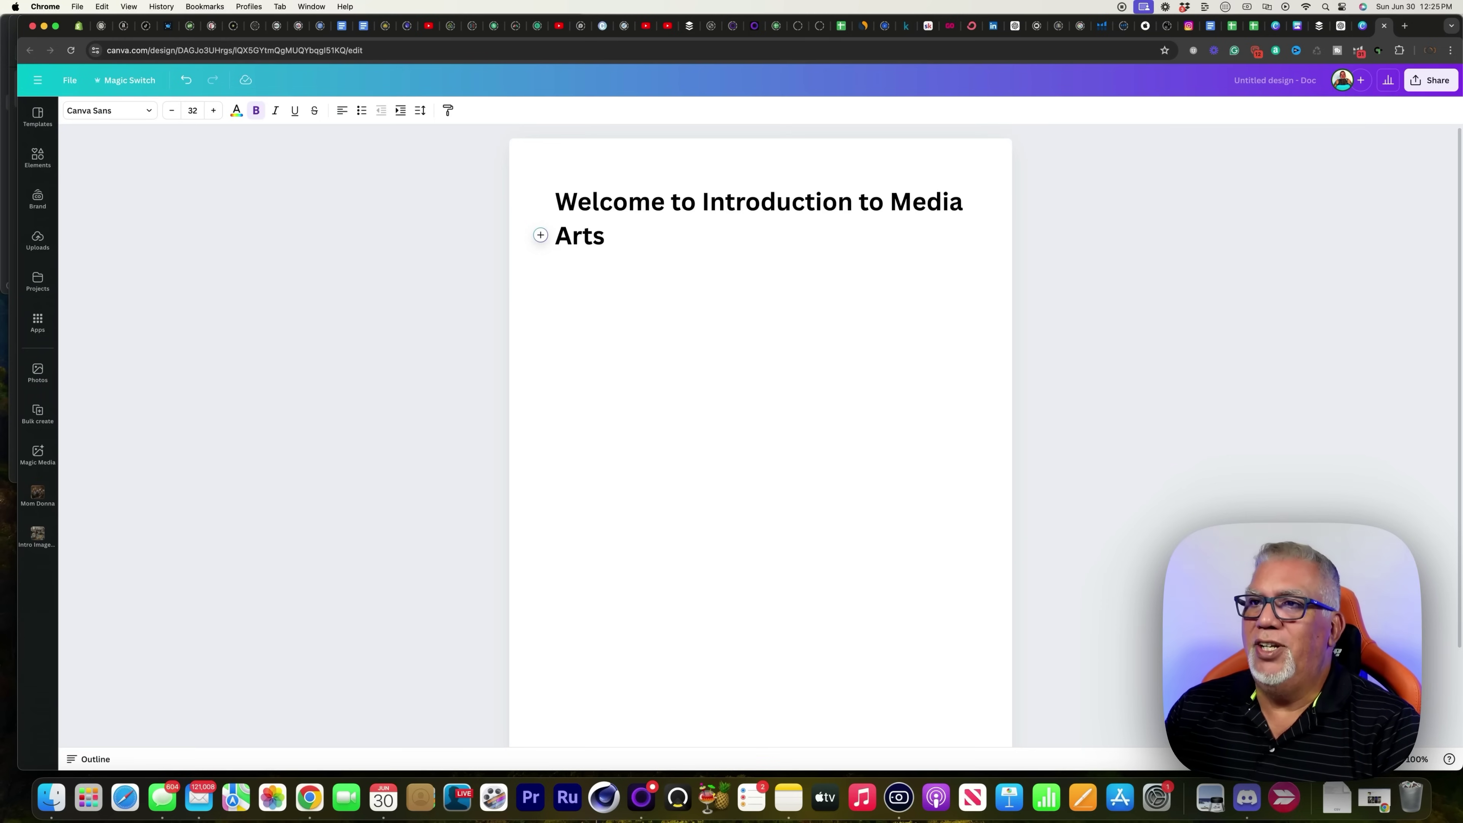
key(Return)
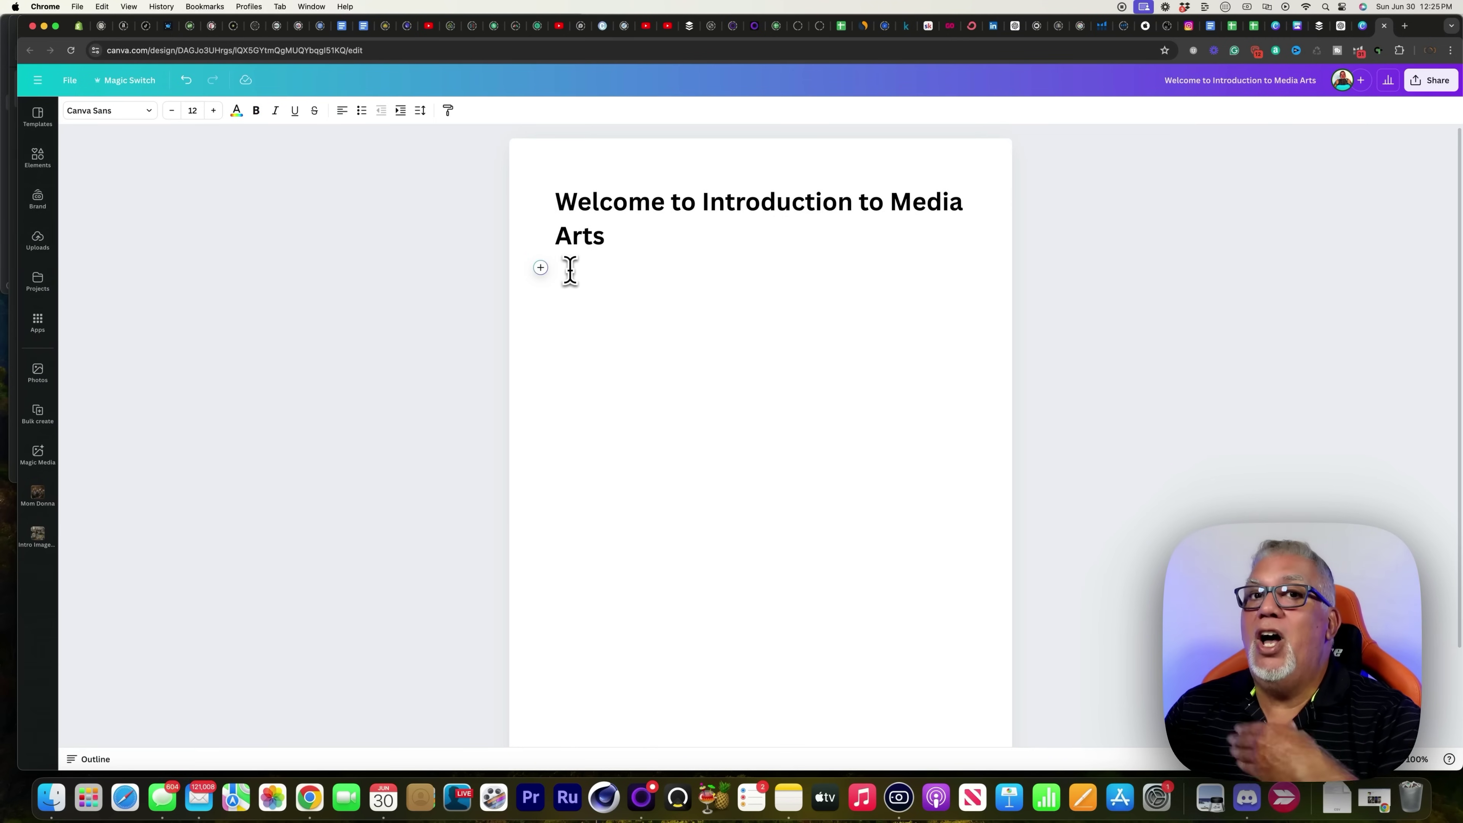
drag(604, 240, 542, 212)
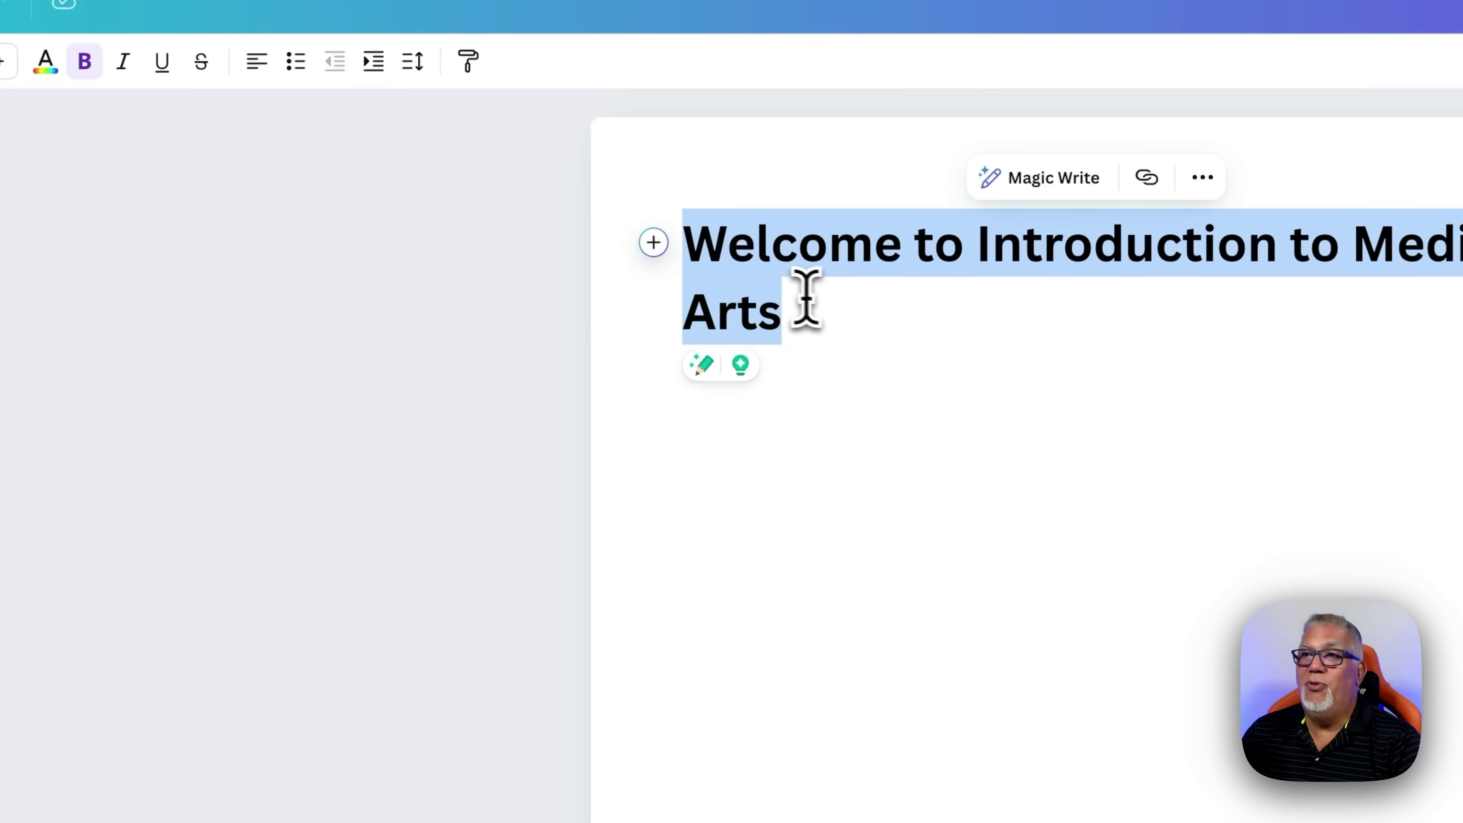
click(830, 303)
drag(800, 303, 696, 248)
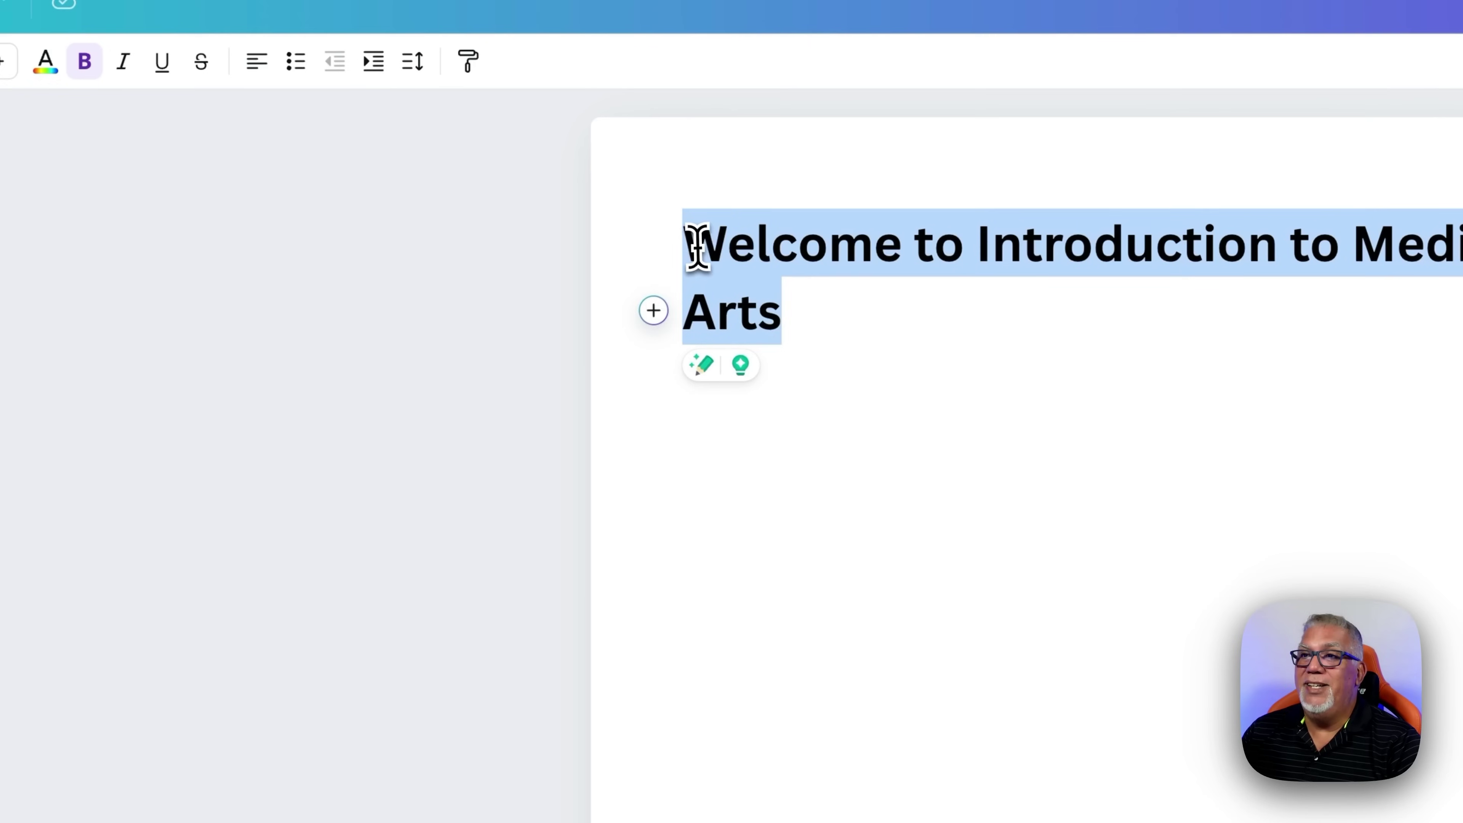
Step: Start a new line below the document heading and insert a Body text block there
click(789, 314)
key(Return)
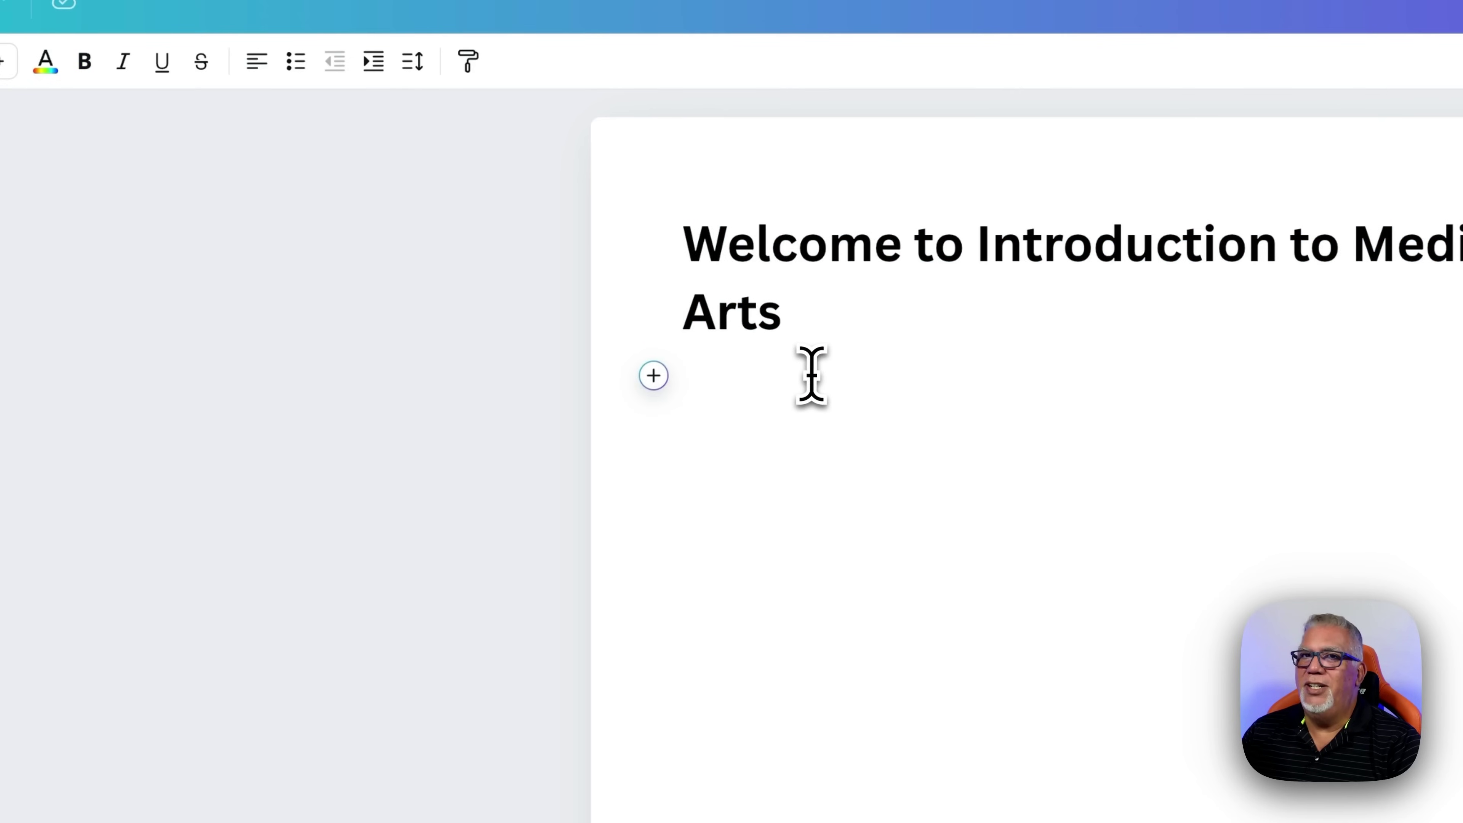
click(786, 331)
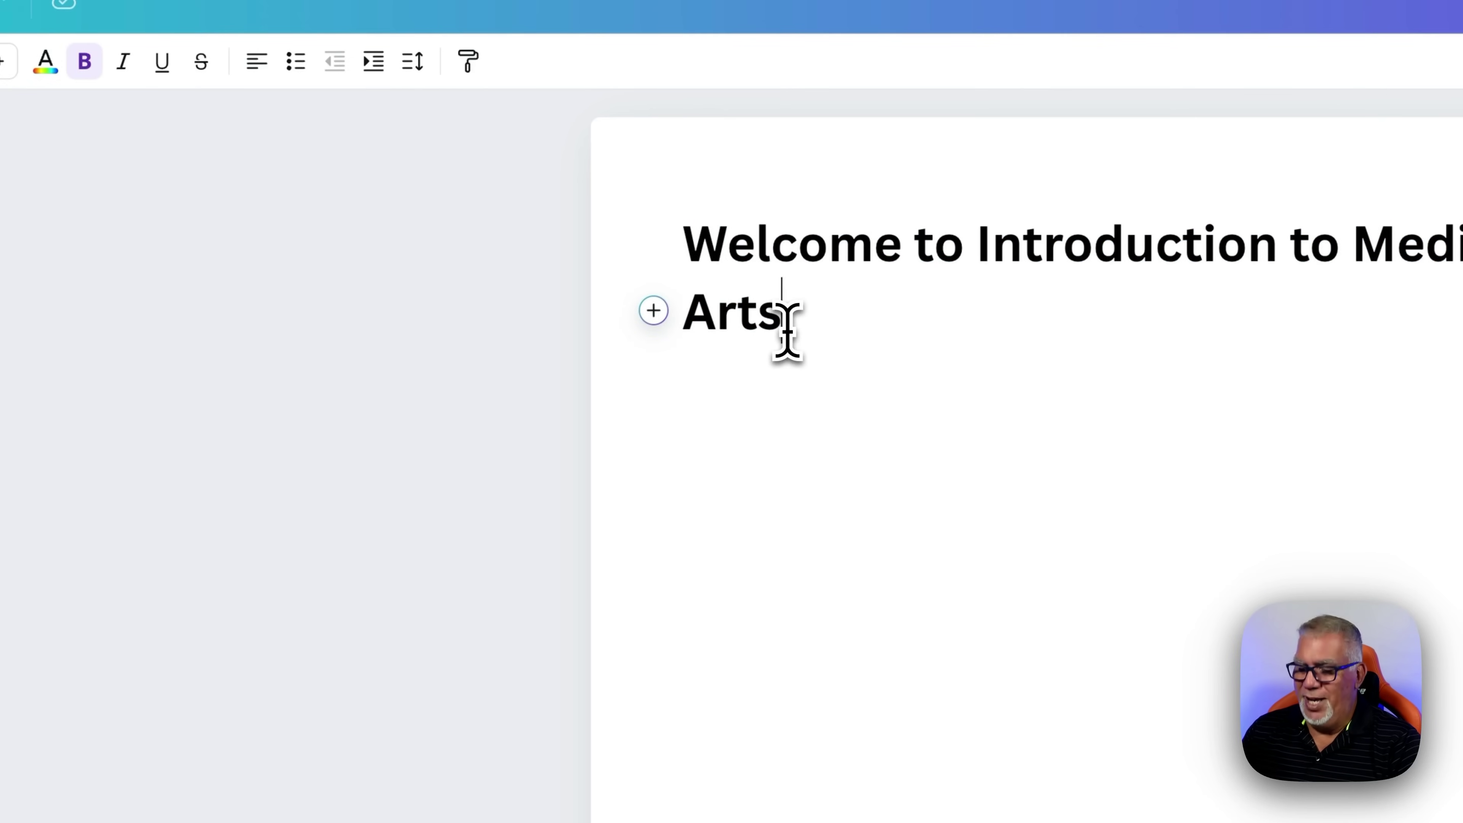
key(Return)
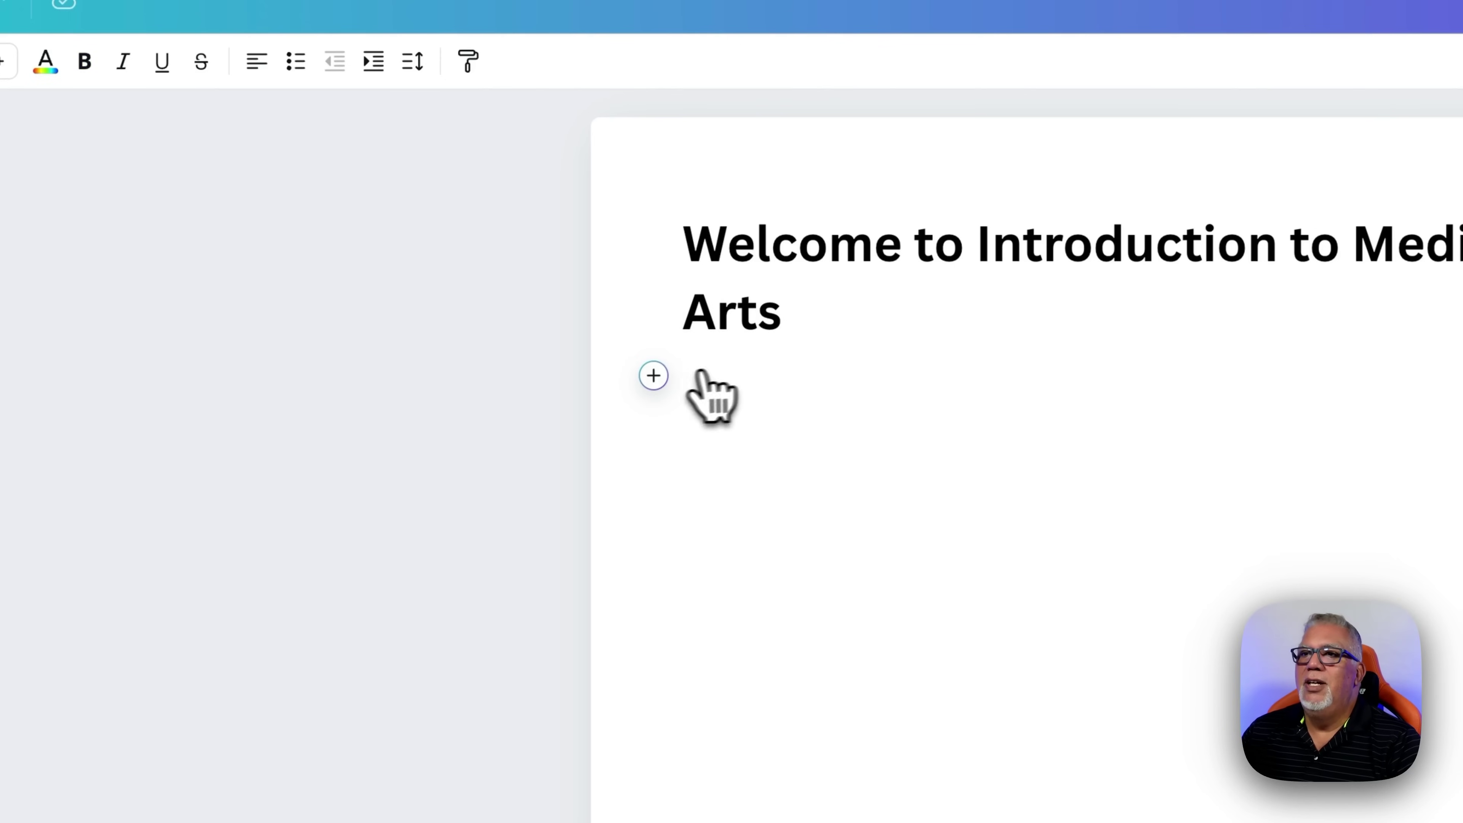
click(654, 376)
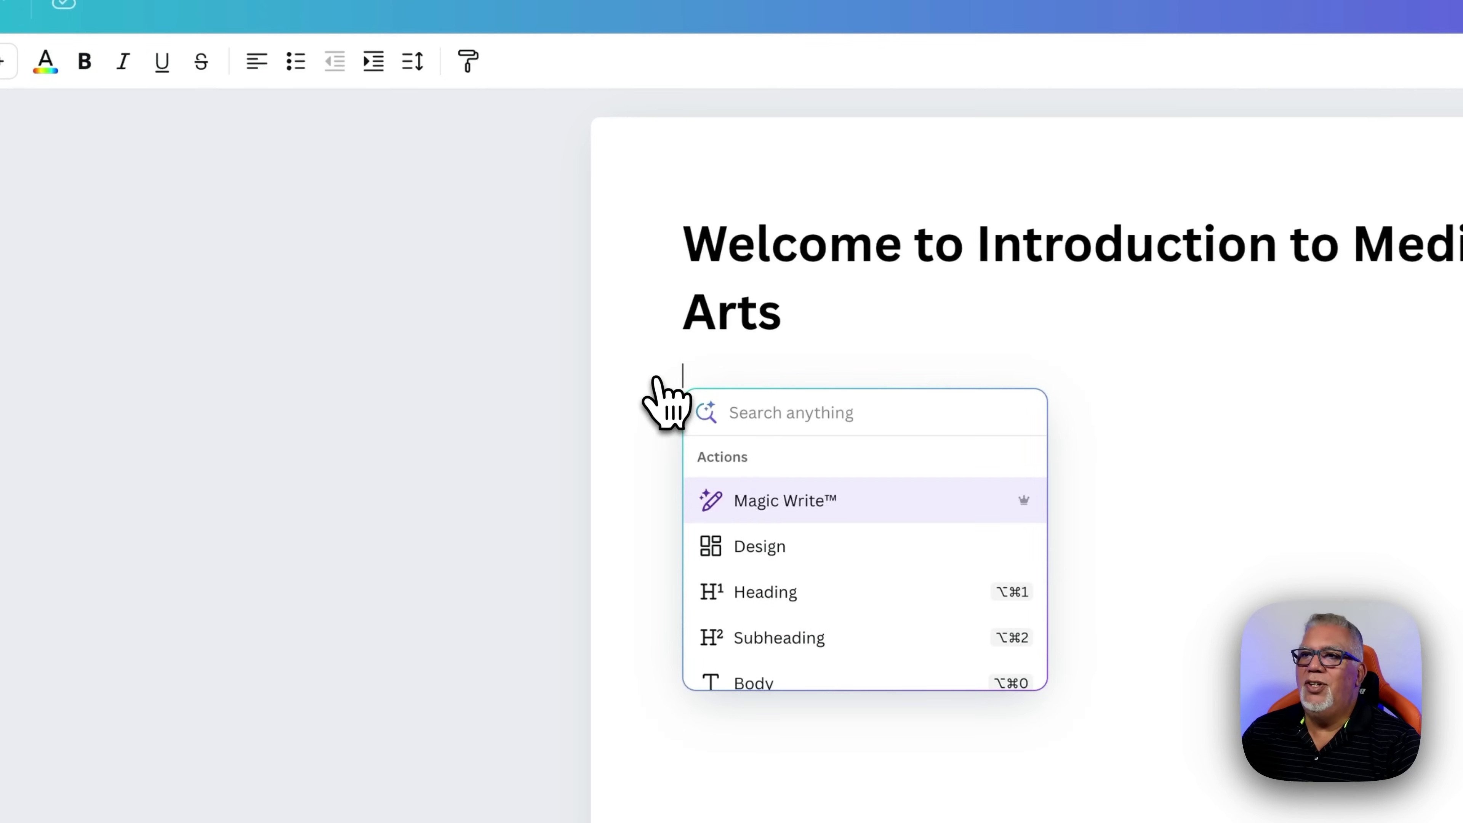
scroll(806, 597, down, 1)
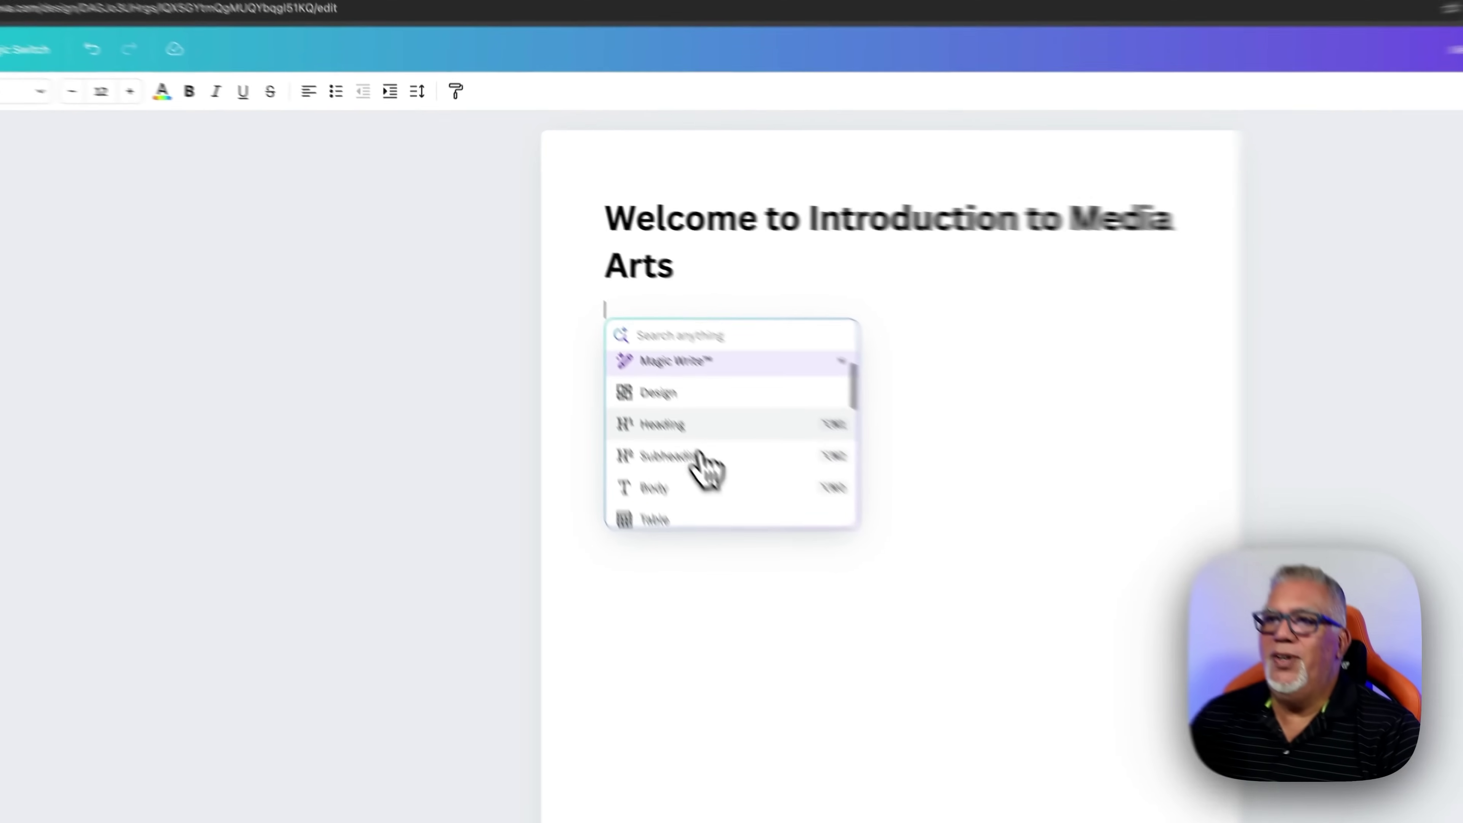
scroll(696, 469, down, 1)
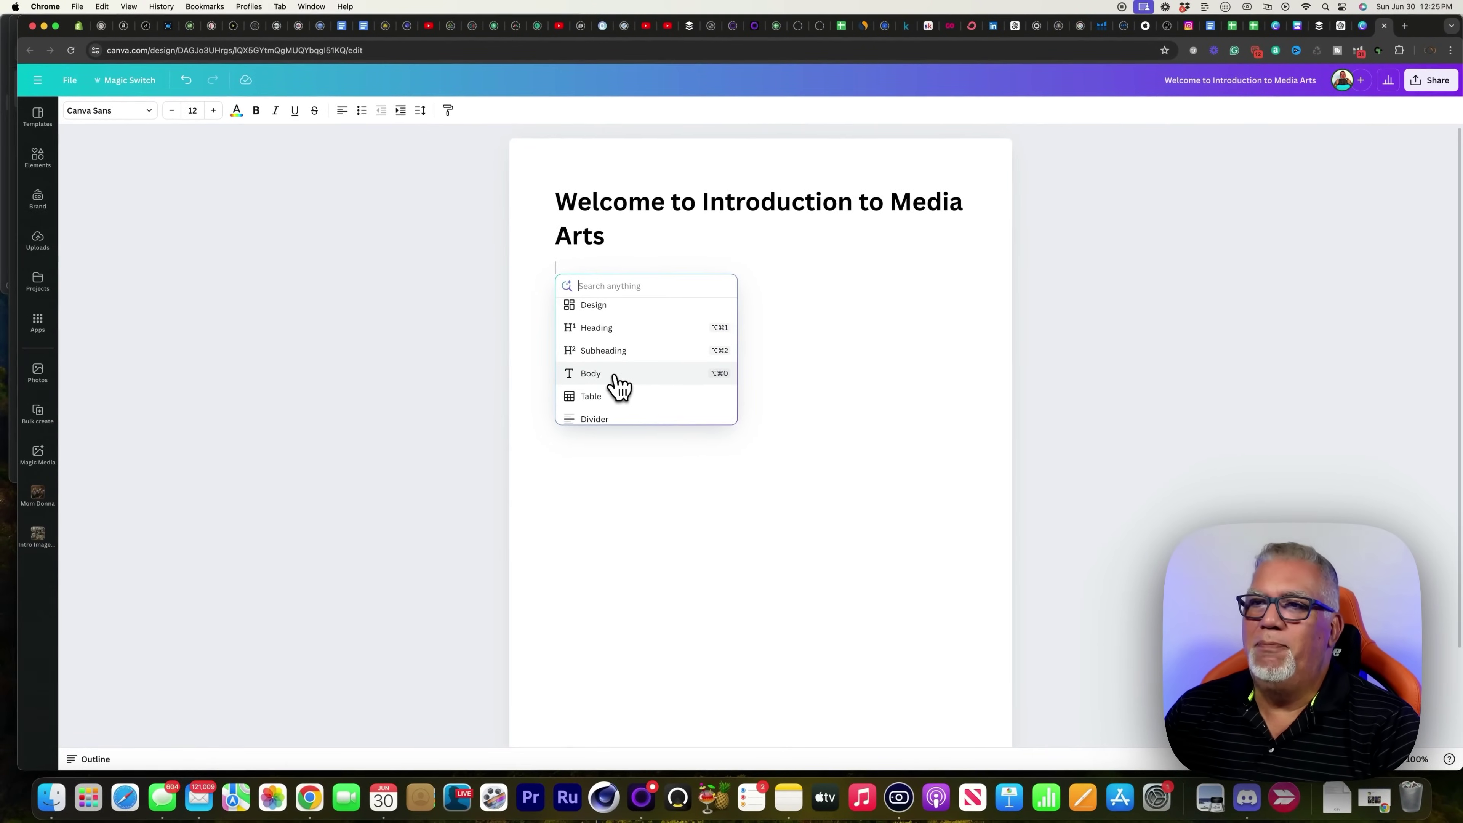
click(615, 377)
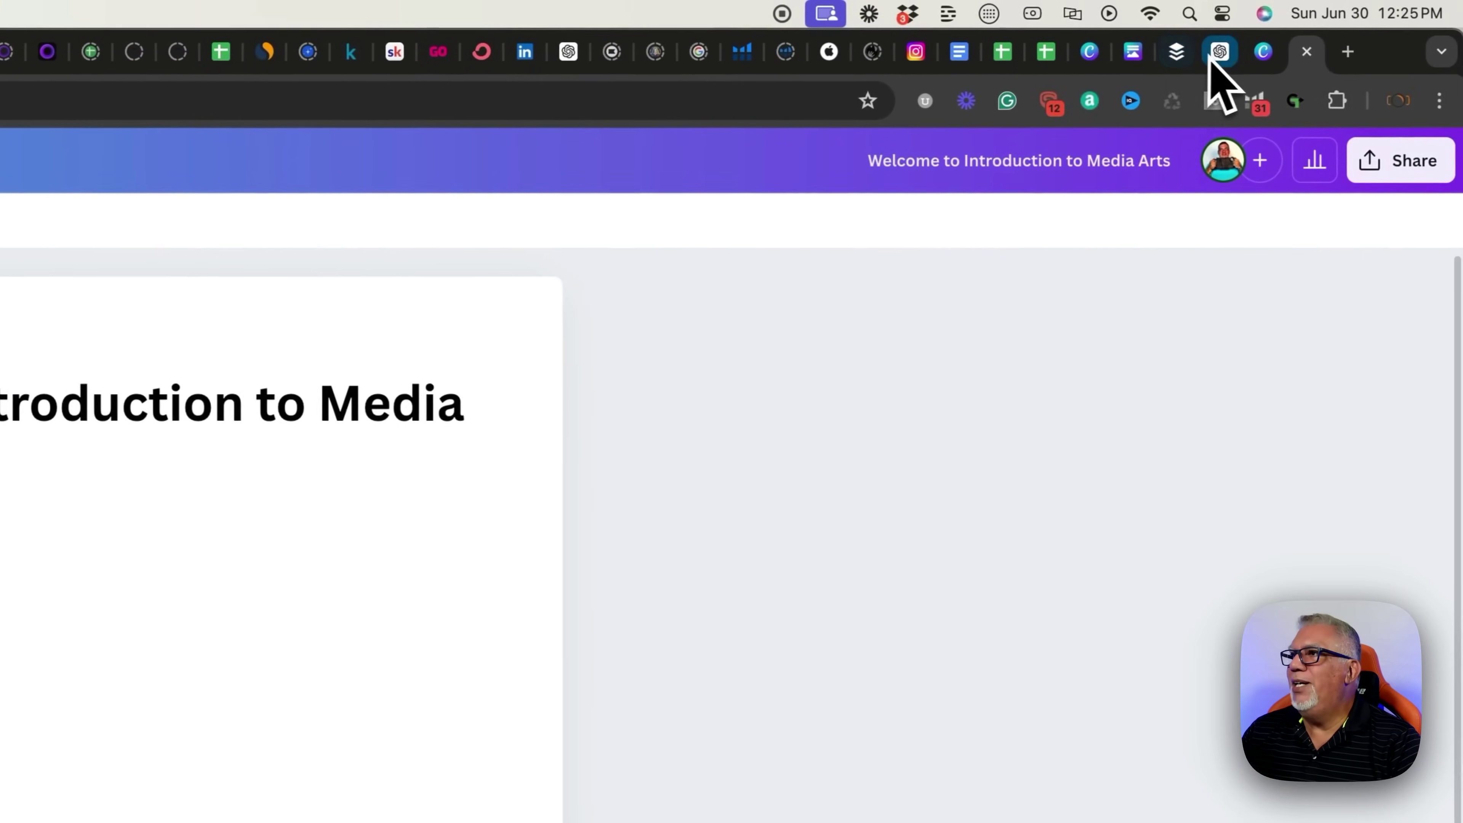
Step: Copy the subtitle from the ChatGPT slide outline into the Canva document below the heading, so it reads "Your Journey into Mobile Video Creation"
click(1210, 61)
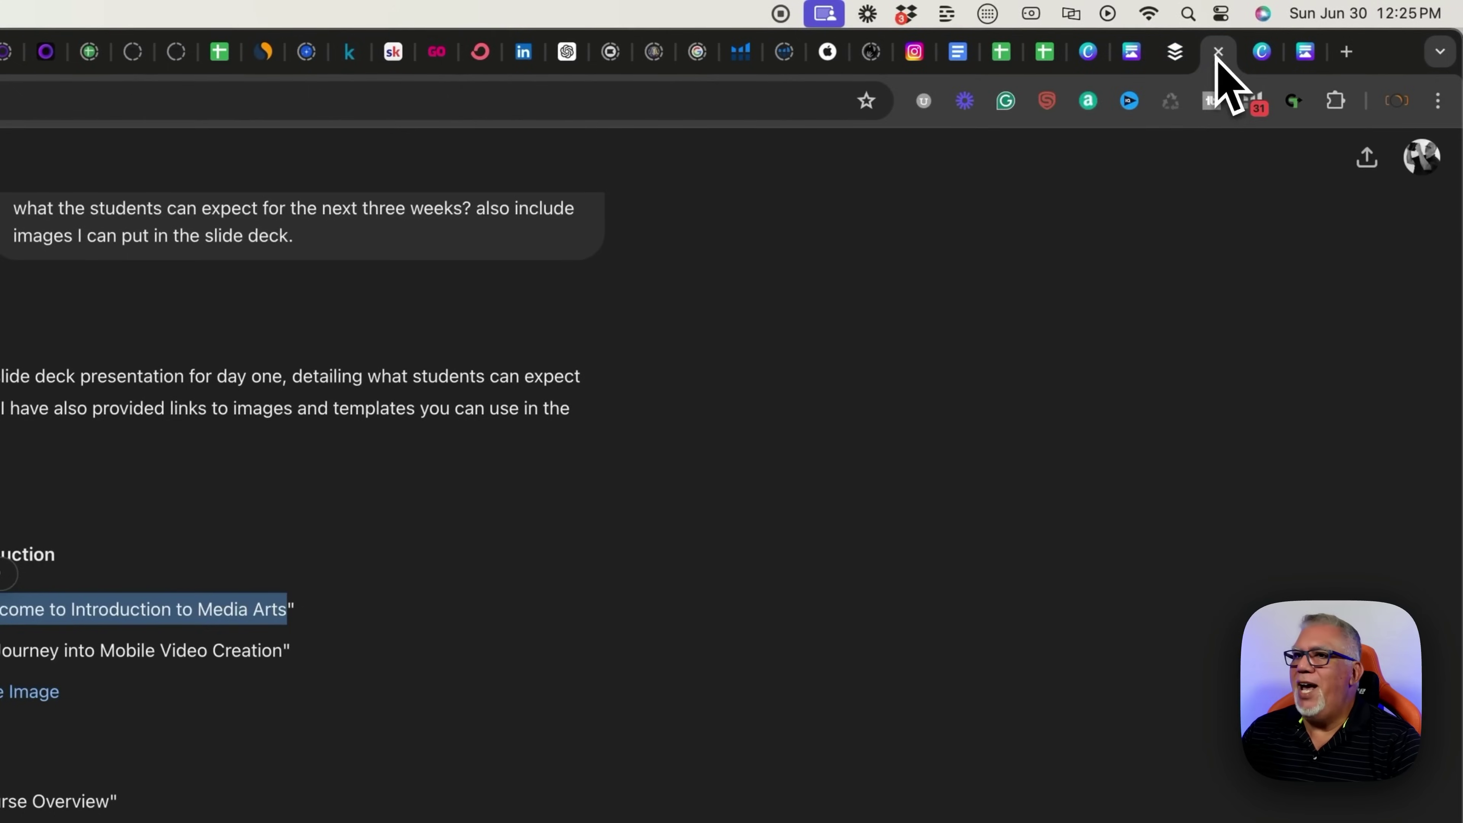
drag(282, 650, 57, 651)
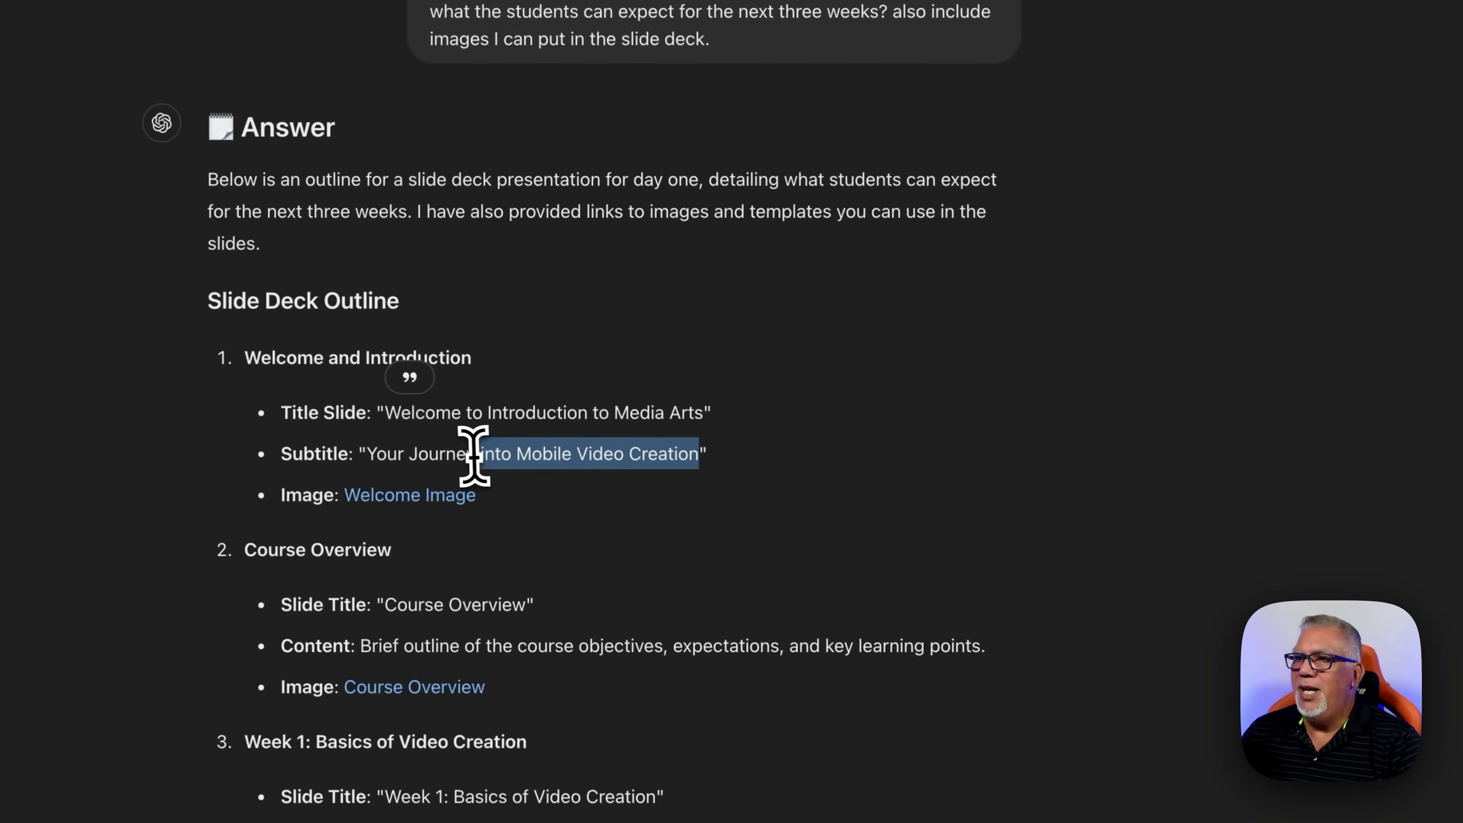
drag(473, 455, 376, 454)
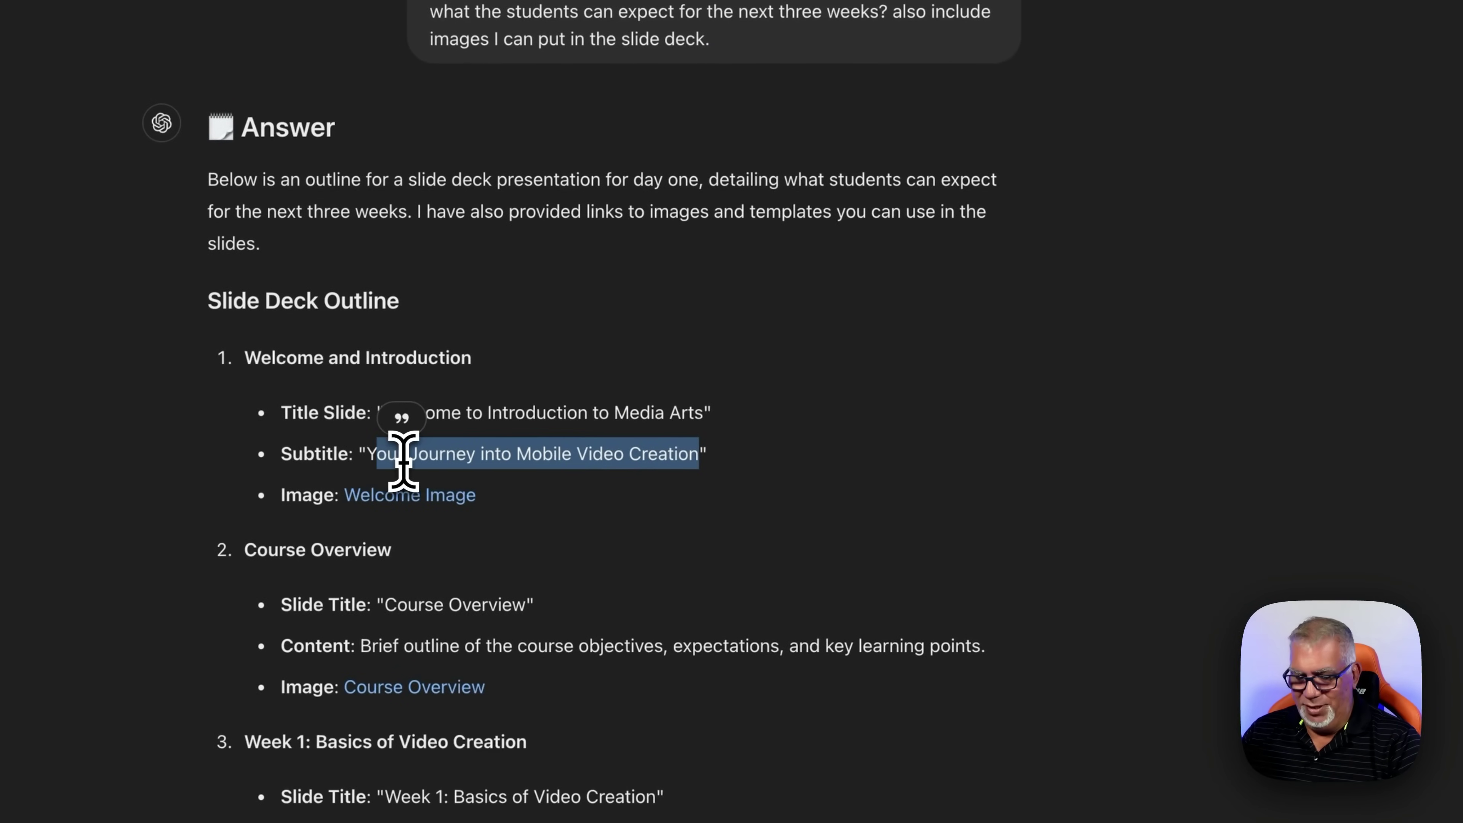
key(super+c)
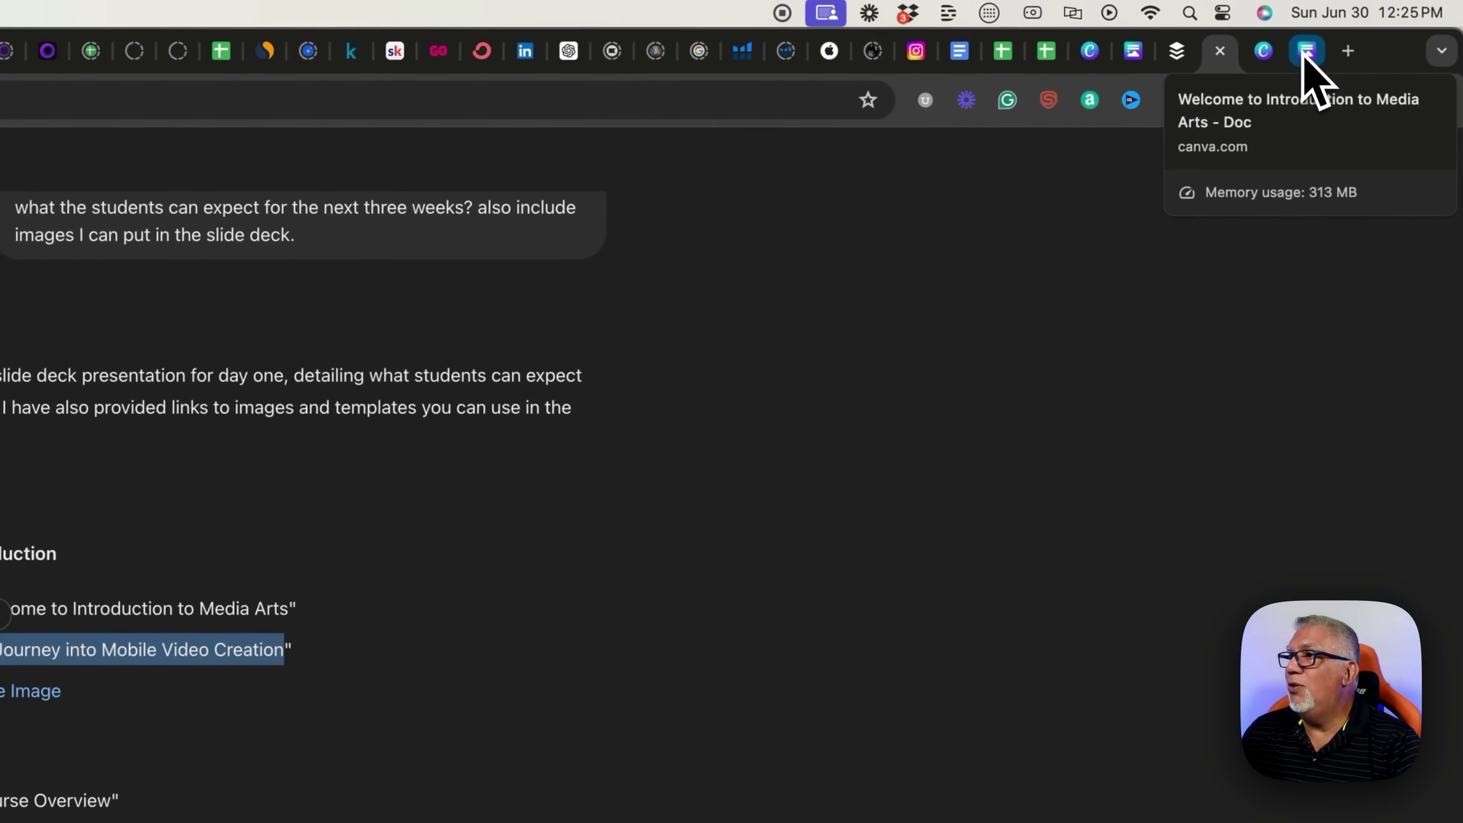
click(1303, 57)
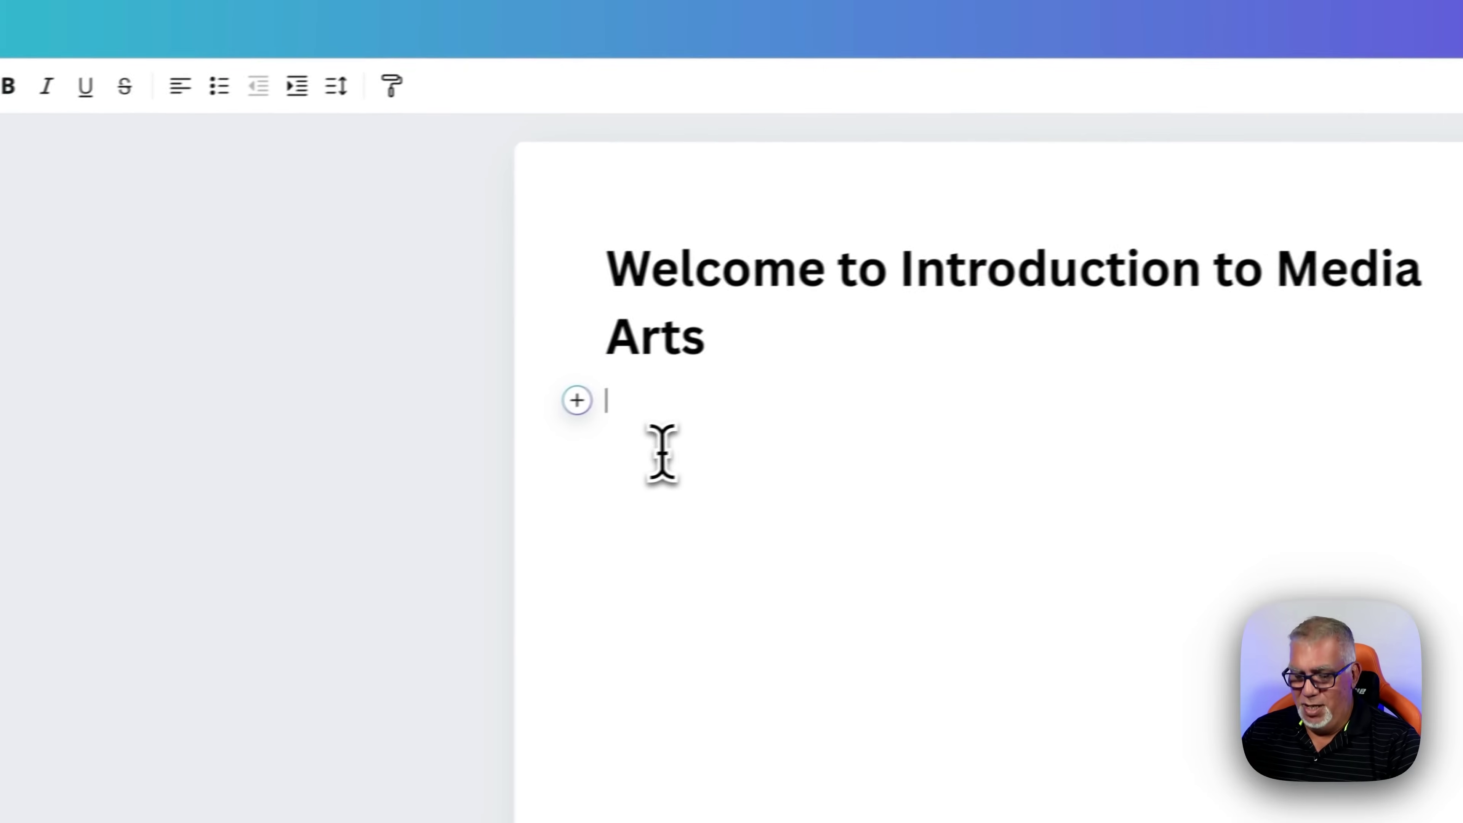
key(super+v)
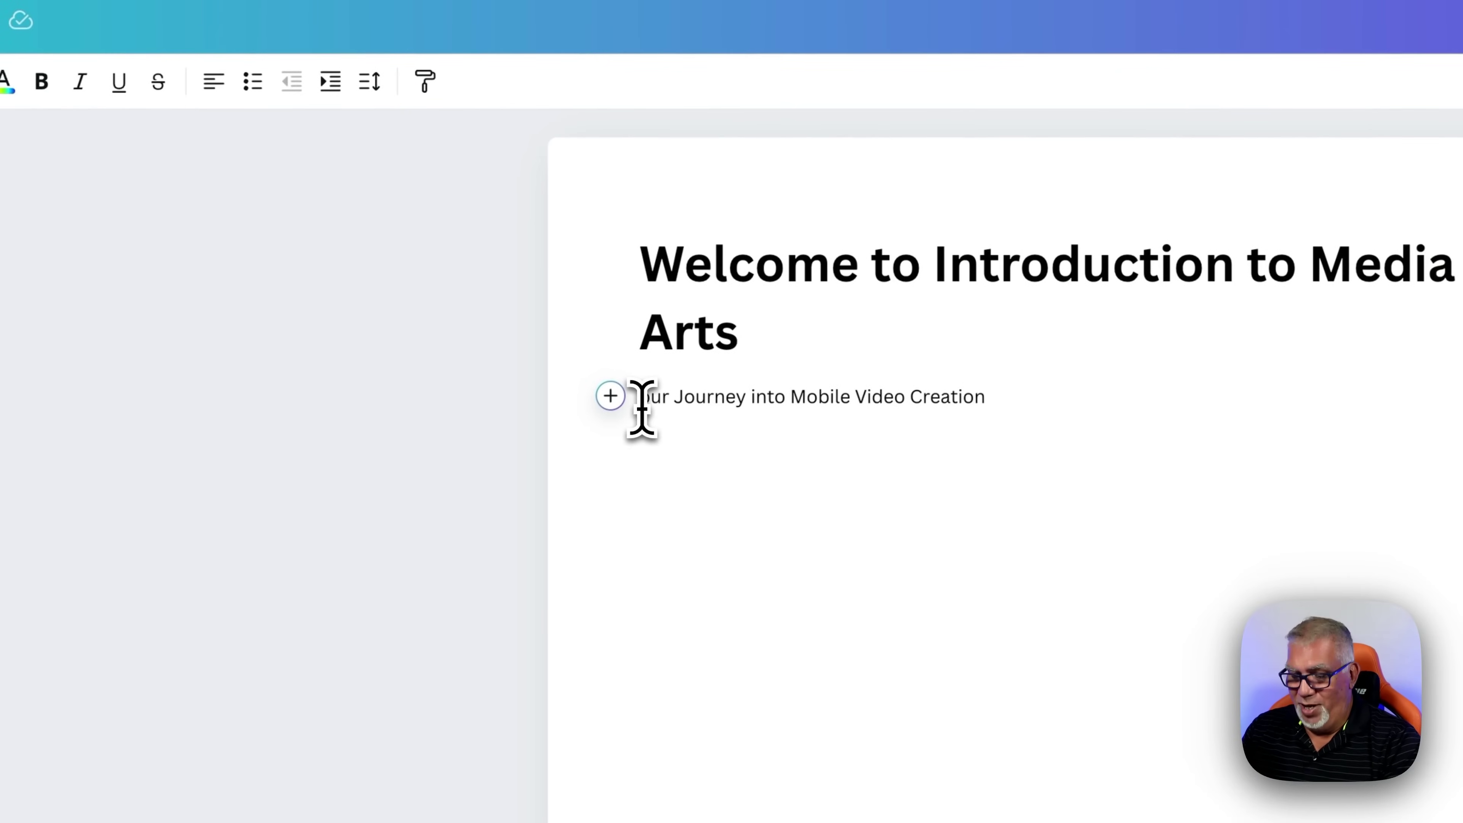
text(Y)
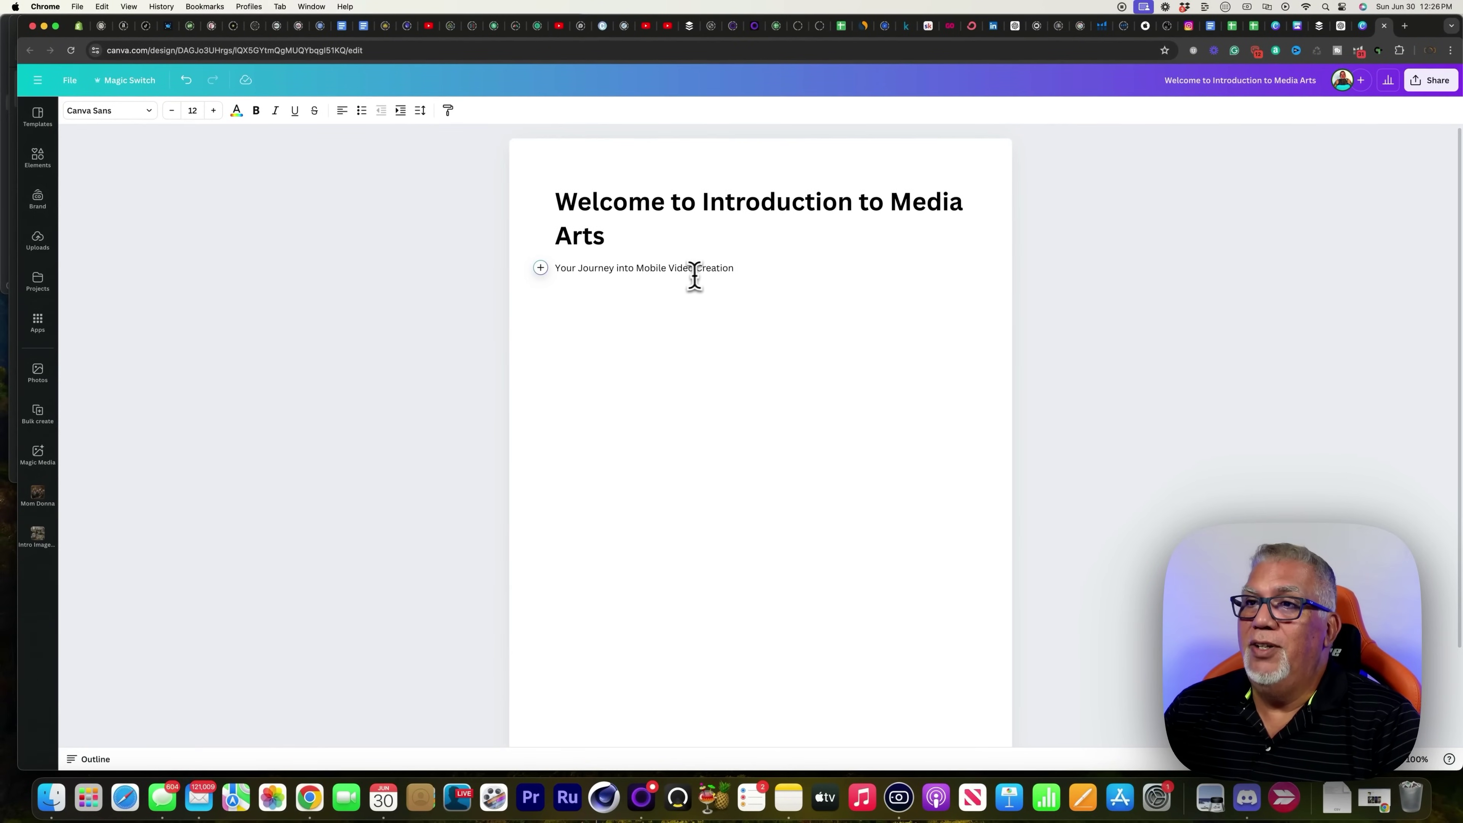
click(718, 271)
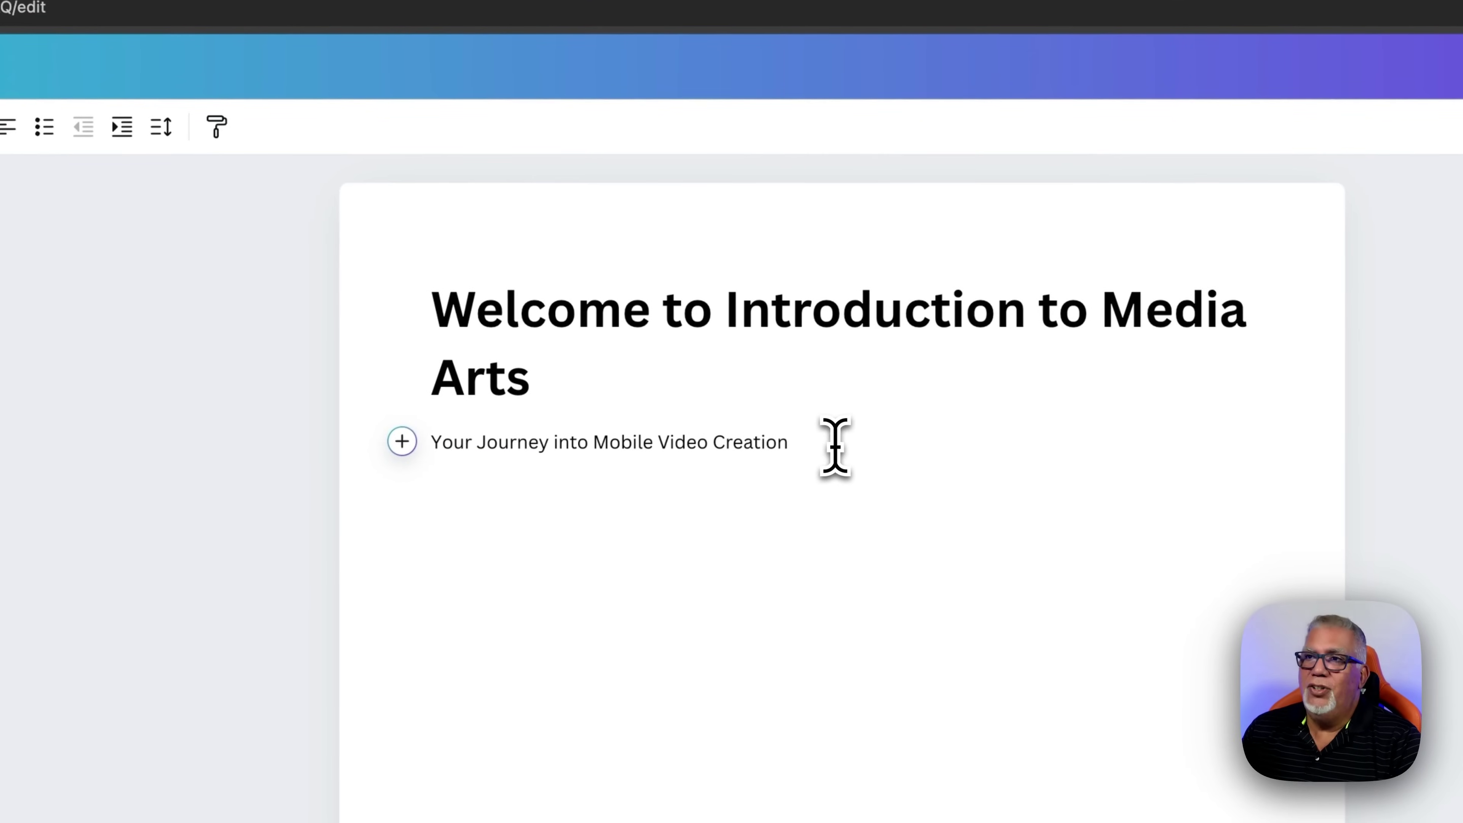
Step: Start a new line below the document's subtitle and insert a Heading block there
key(Return)
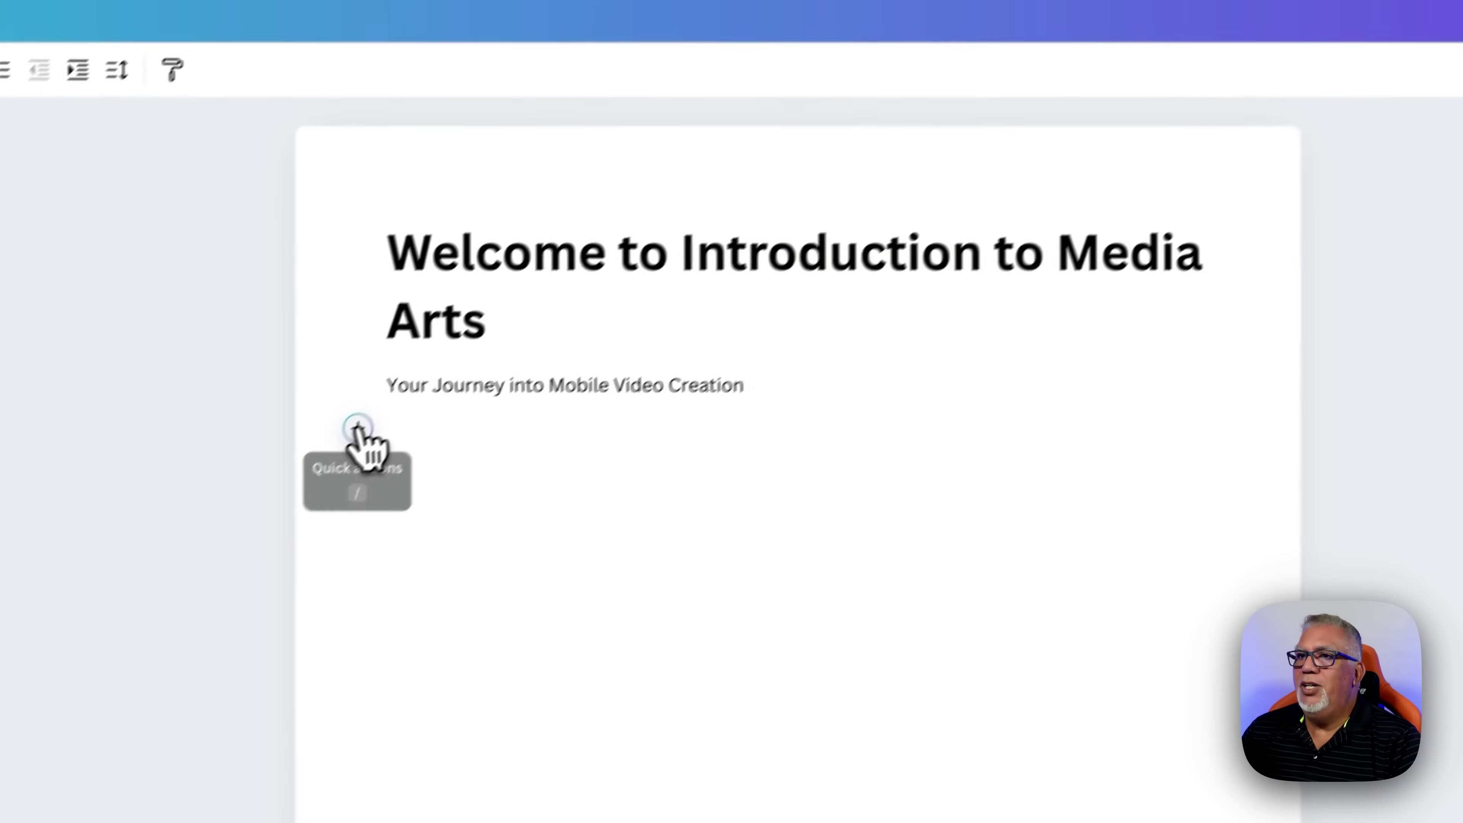
click(357, 430)
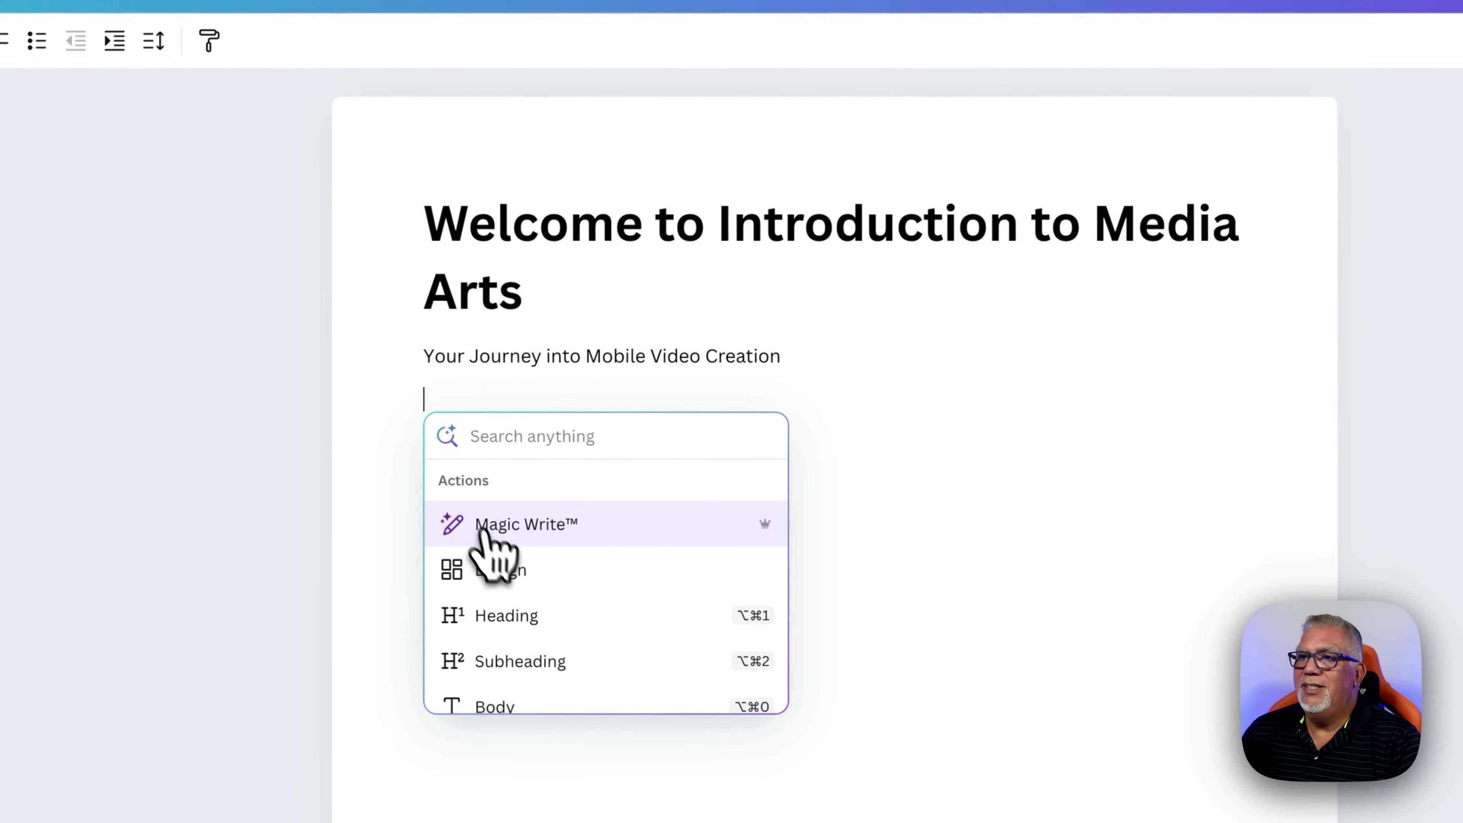
click(494, 614)
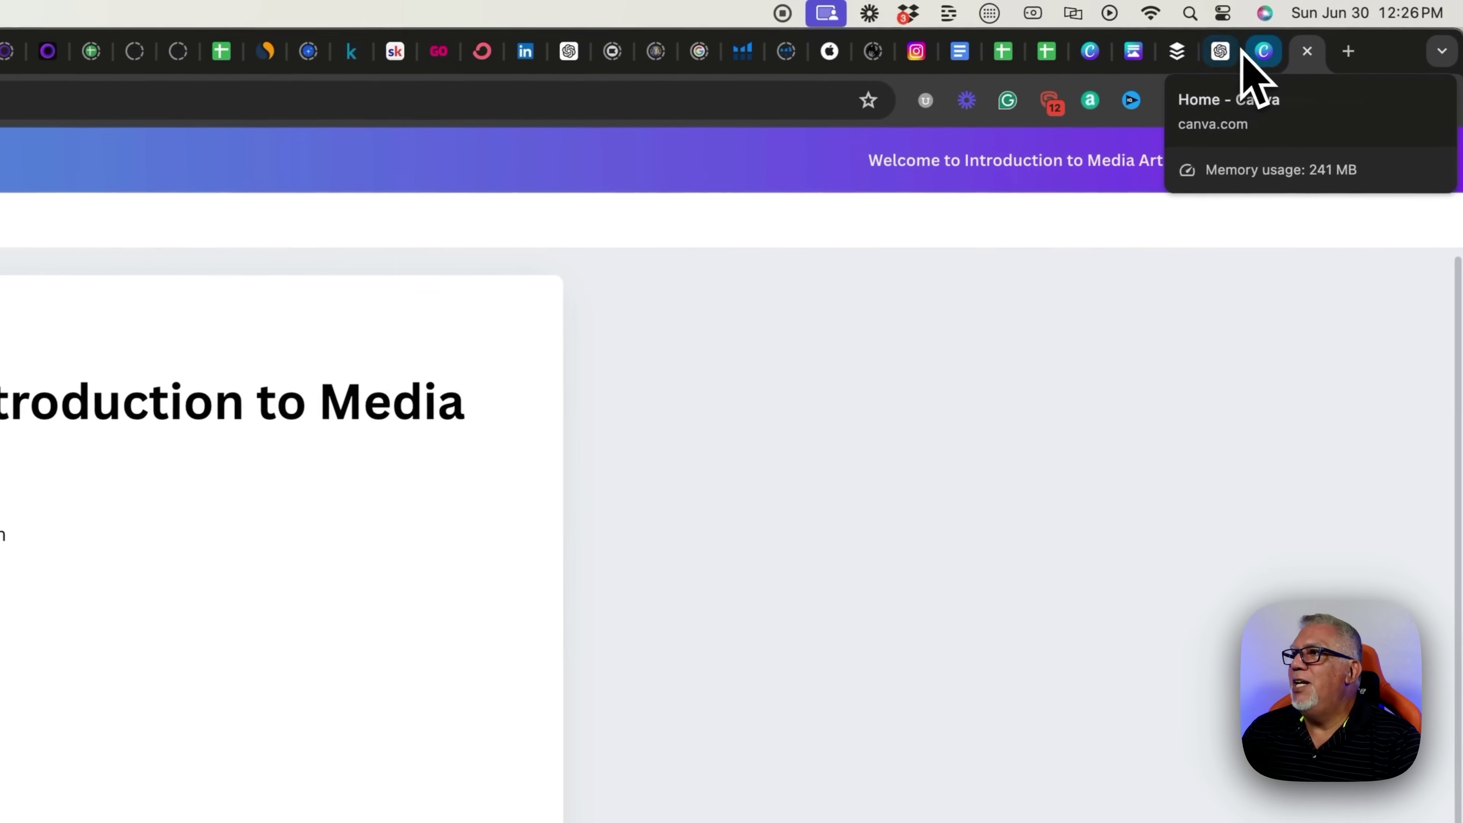
Step: Copy the slide title "Course Overview" from the ChatGPT outline into the new Canva heading and start a new line below it
click(1460, 2)
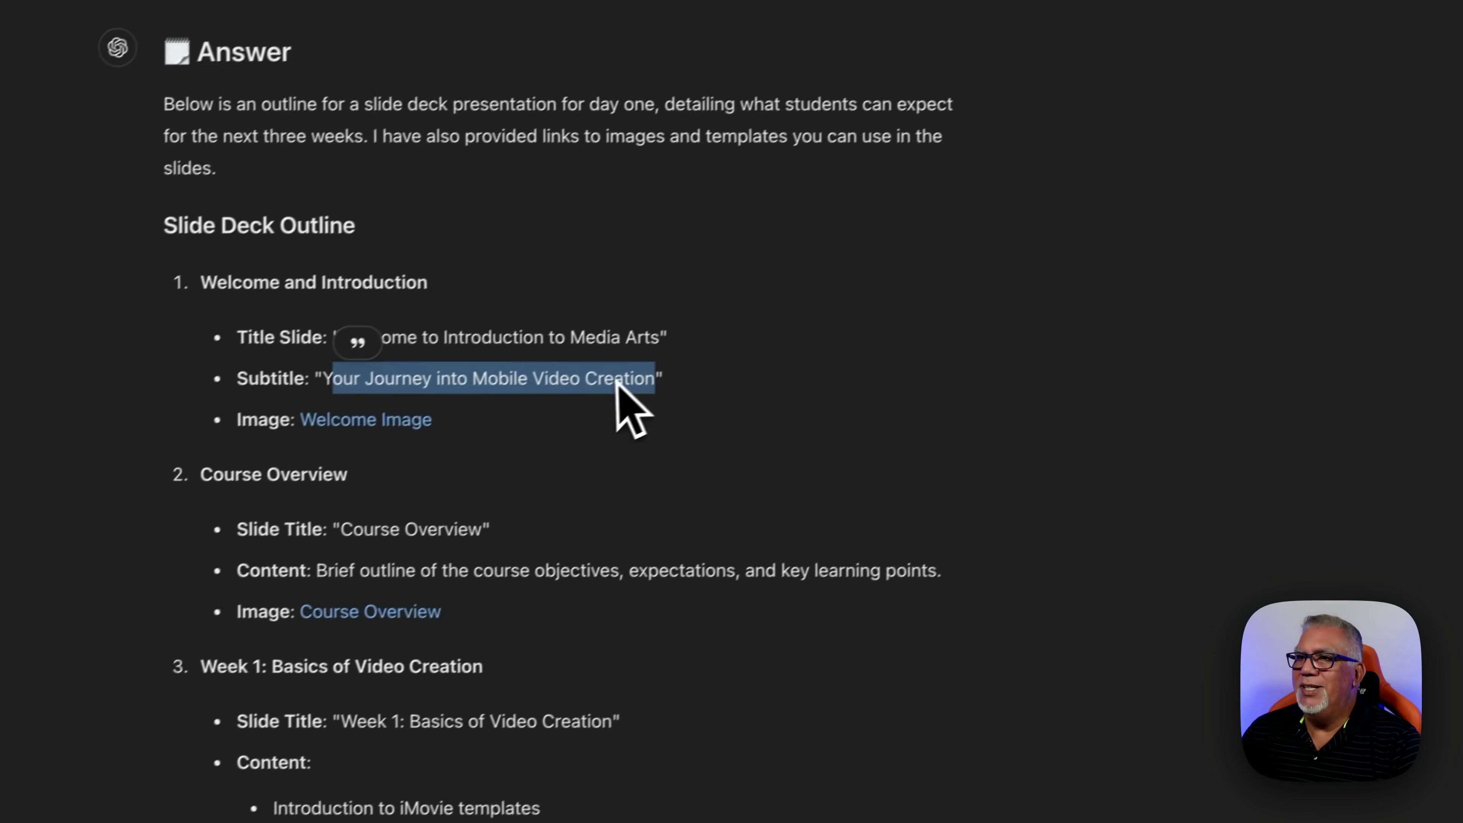
drag(506, 518, 369, 516)
key(super+c)
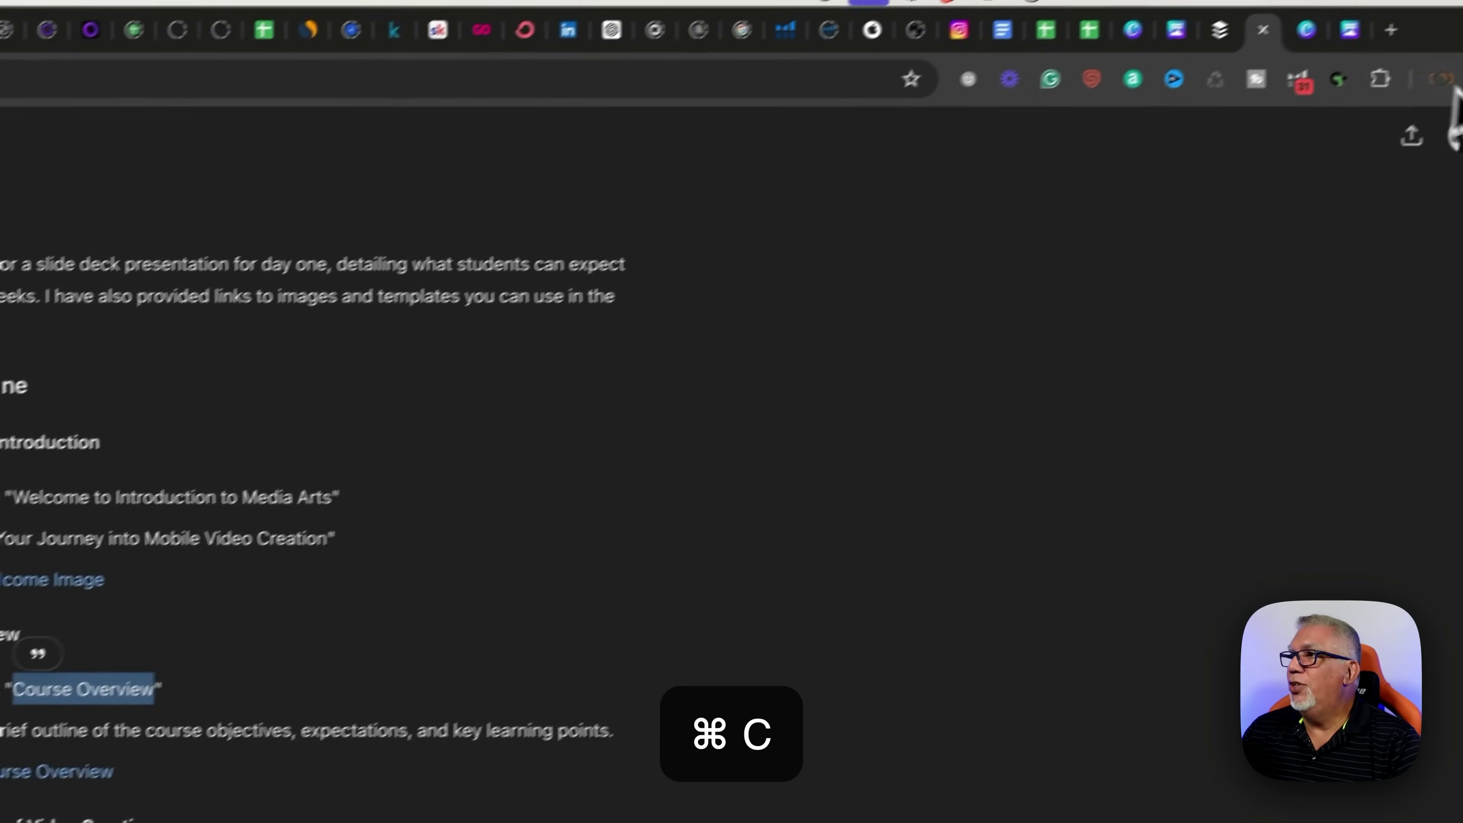
click(1348, 34)
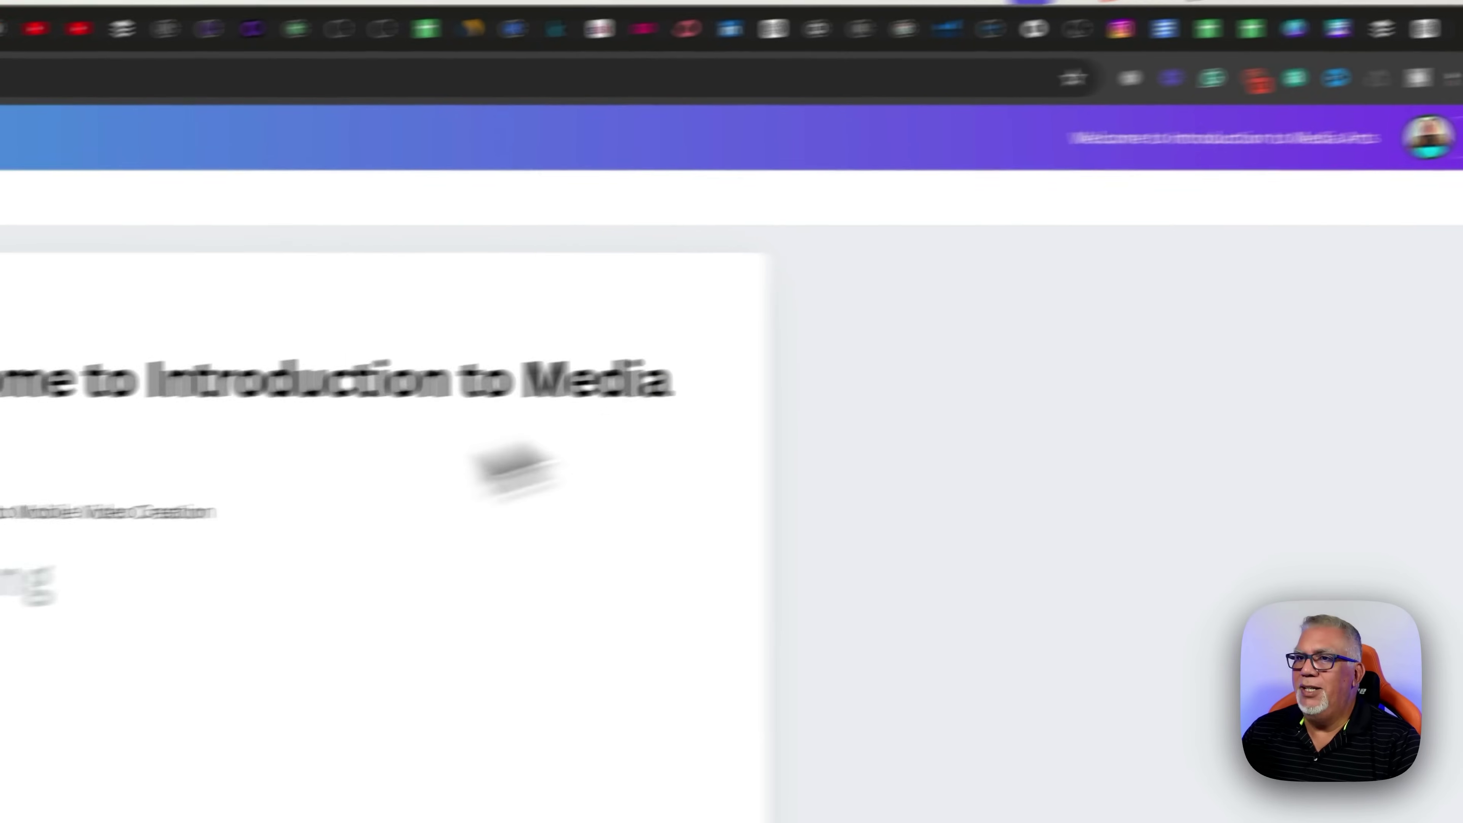
key(super+v)
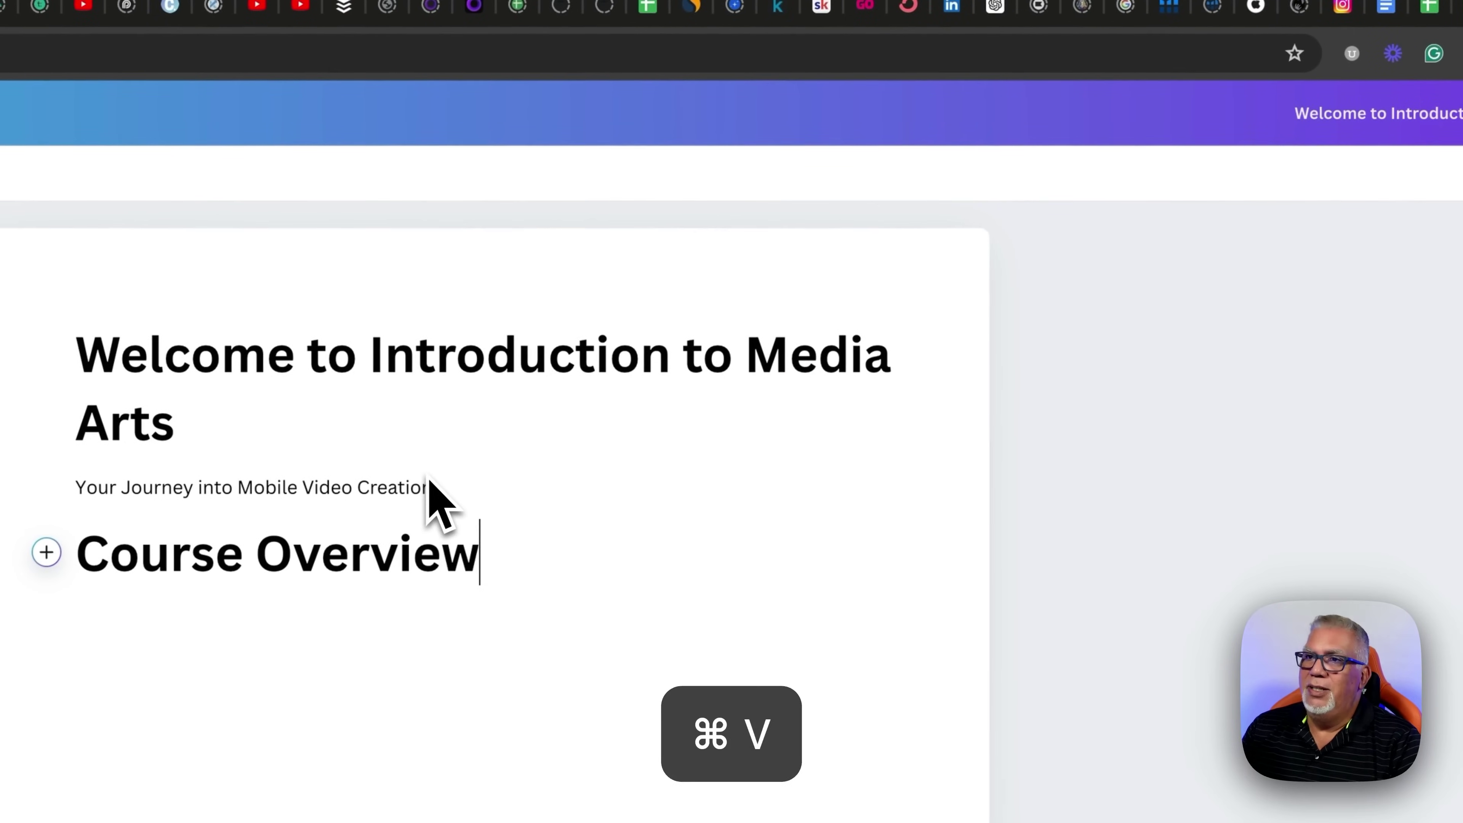
key(Return)
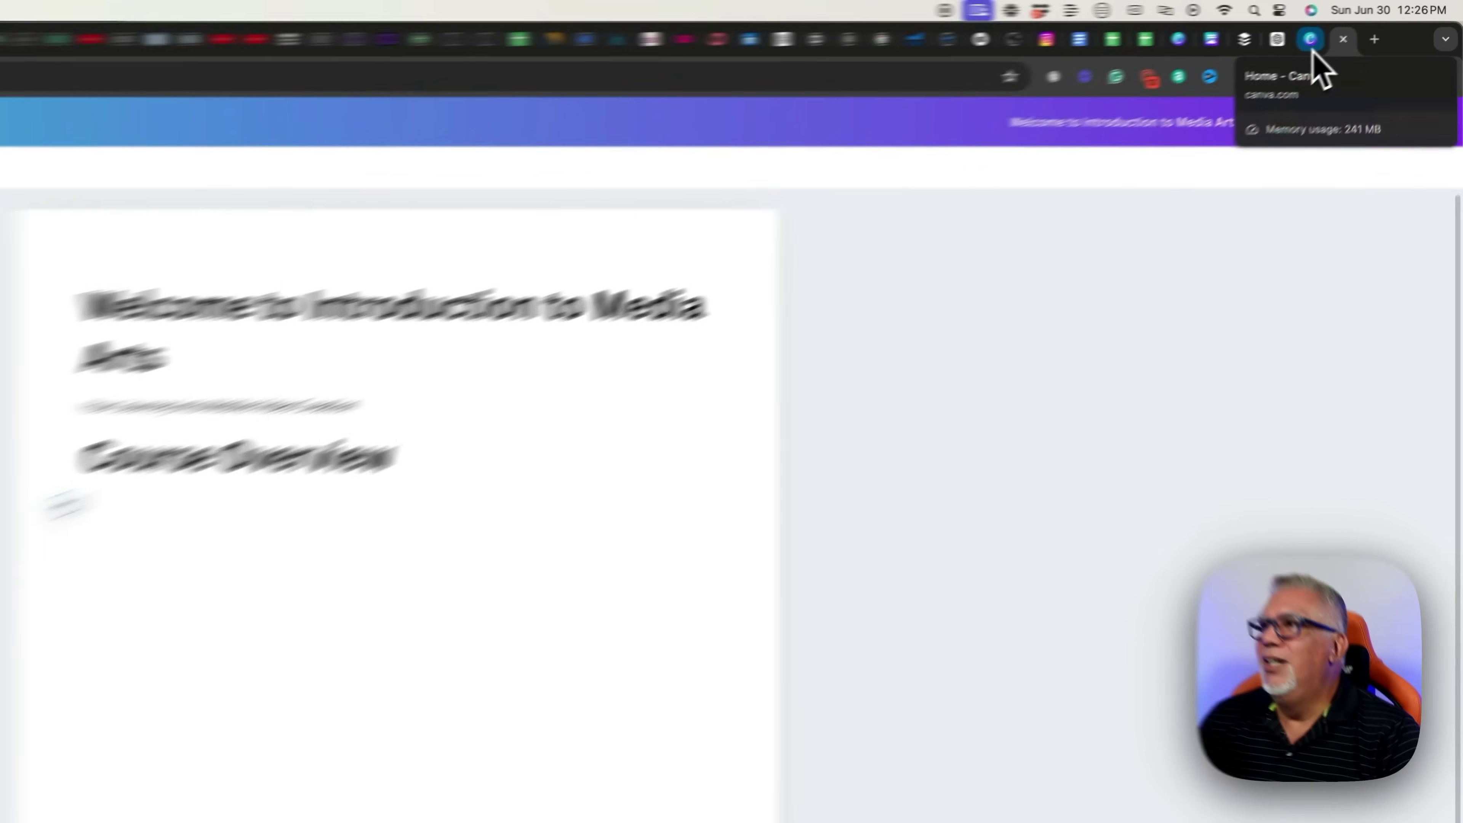
Step: Switch to the completed "Welcome and Introduction" Canva document and review its headings and content from start to end
click(1319, 26)
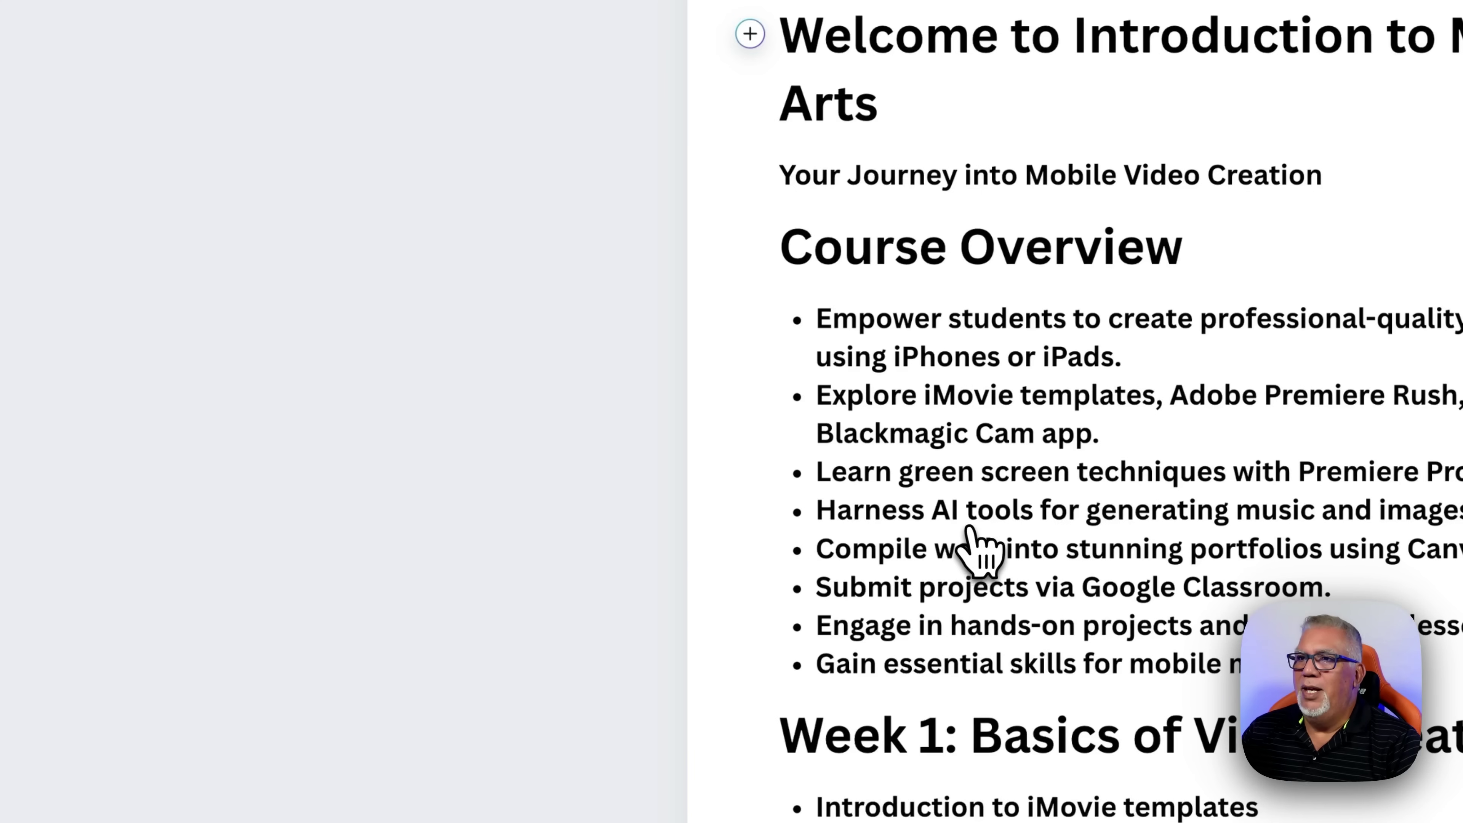
scroll(956, 570, down, 10)
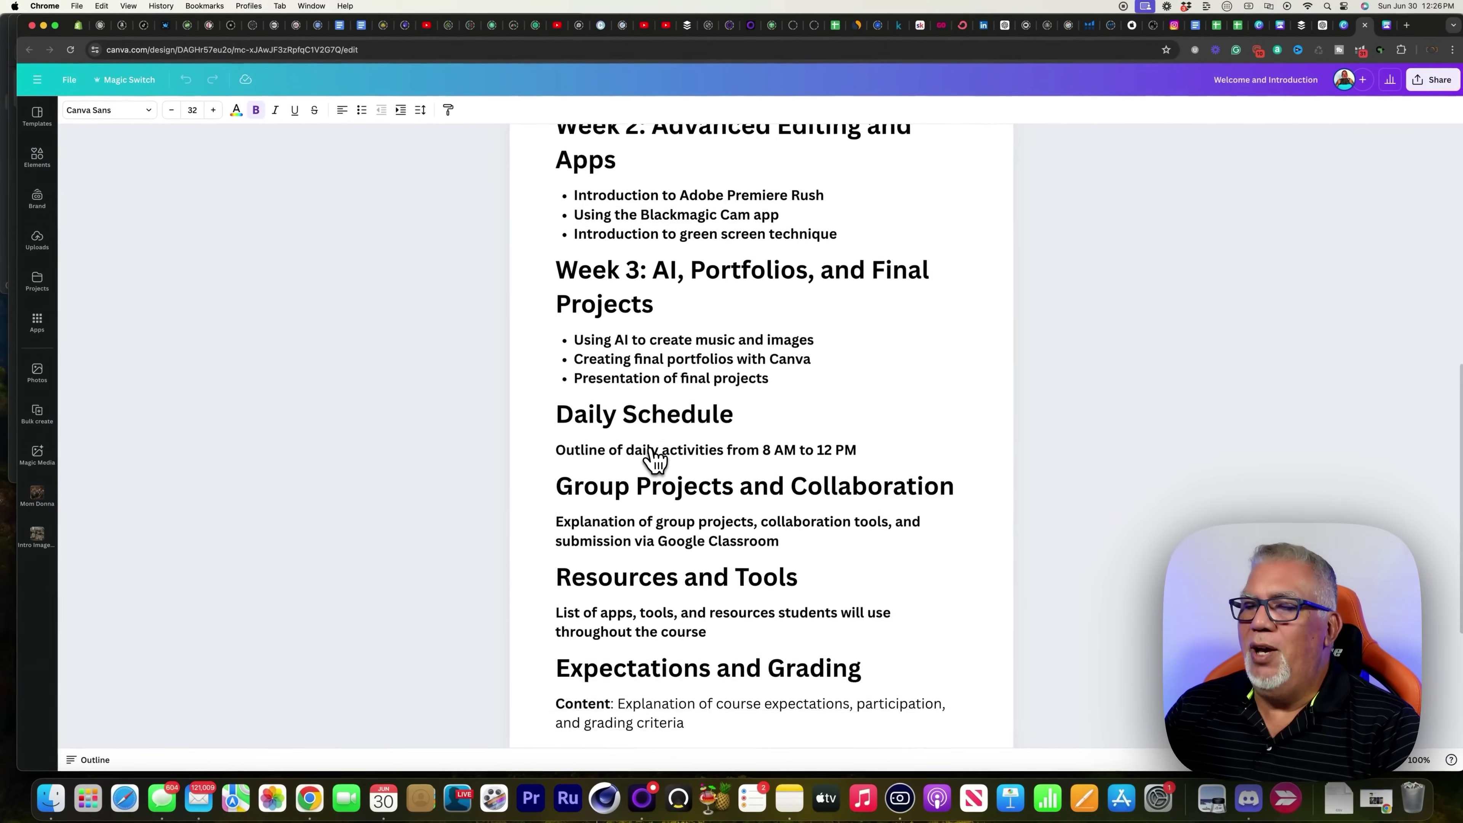
scroll(653, 459, down, 5)
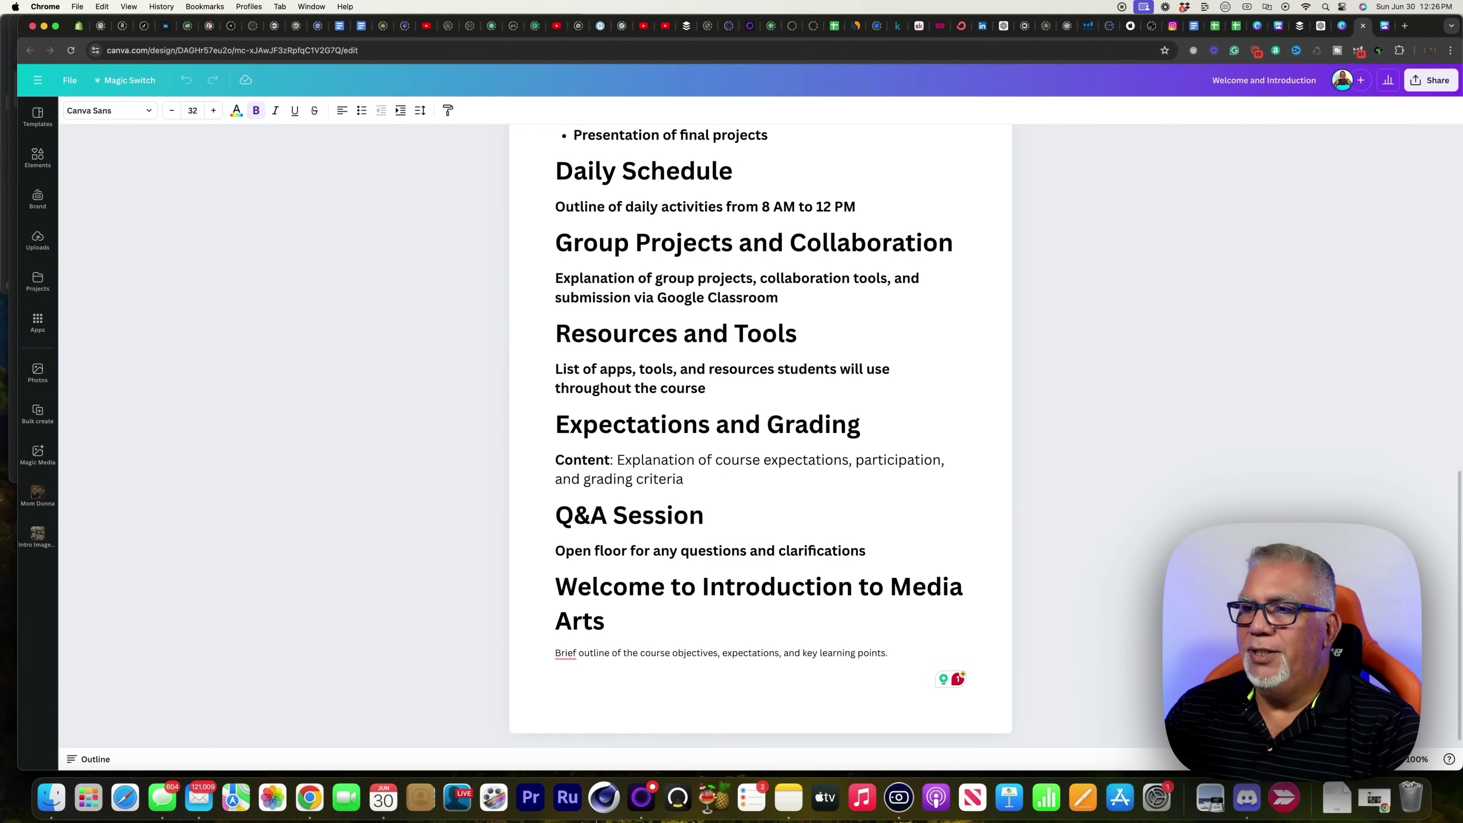
scroll(654, 458, up, 15)
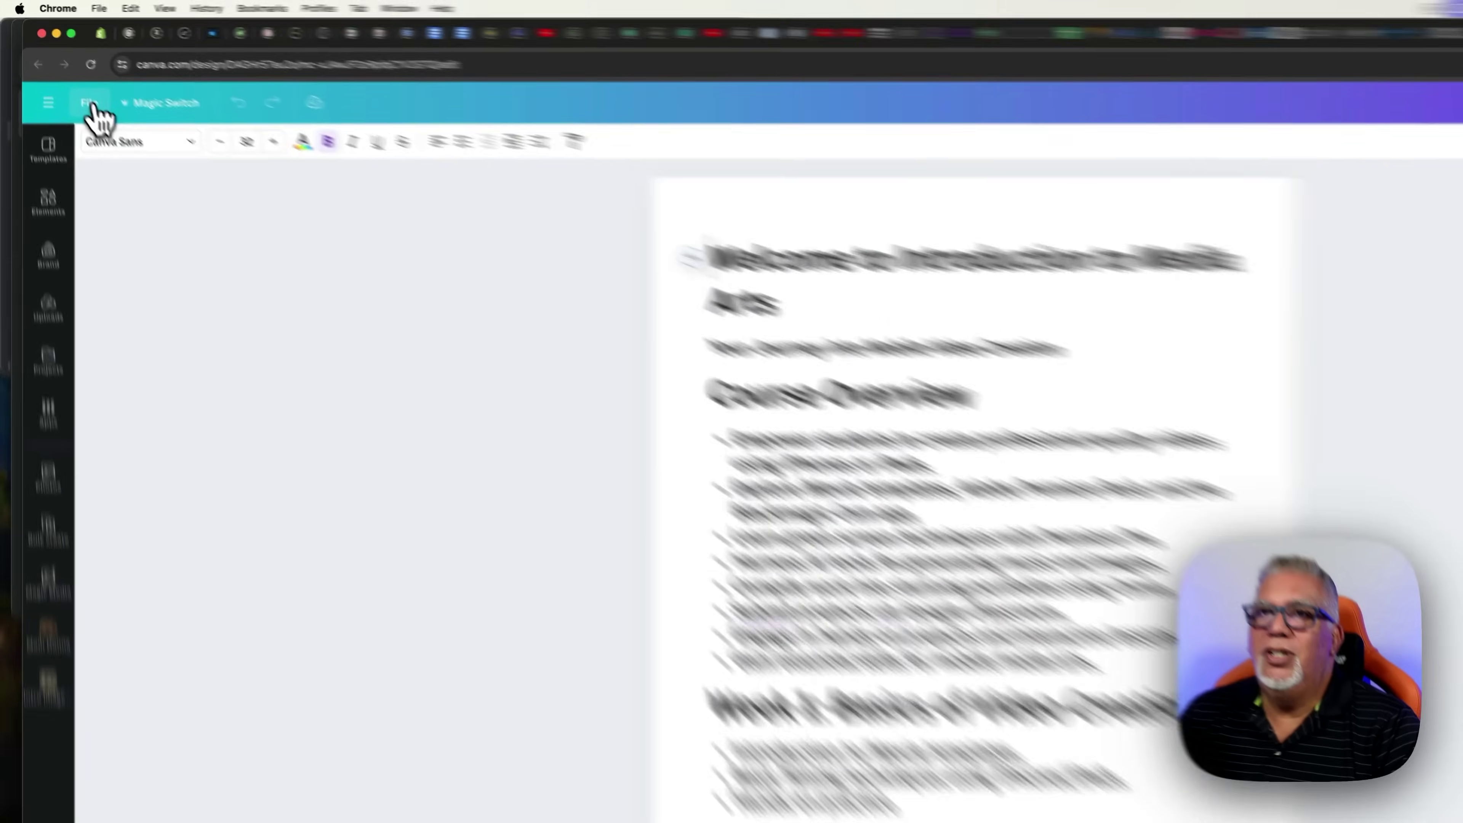
Step: Start converting the document to a presentation with Magic Switch, continuing past the Docs to Decks introduction to the design choices
click(72, 82)
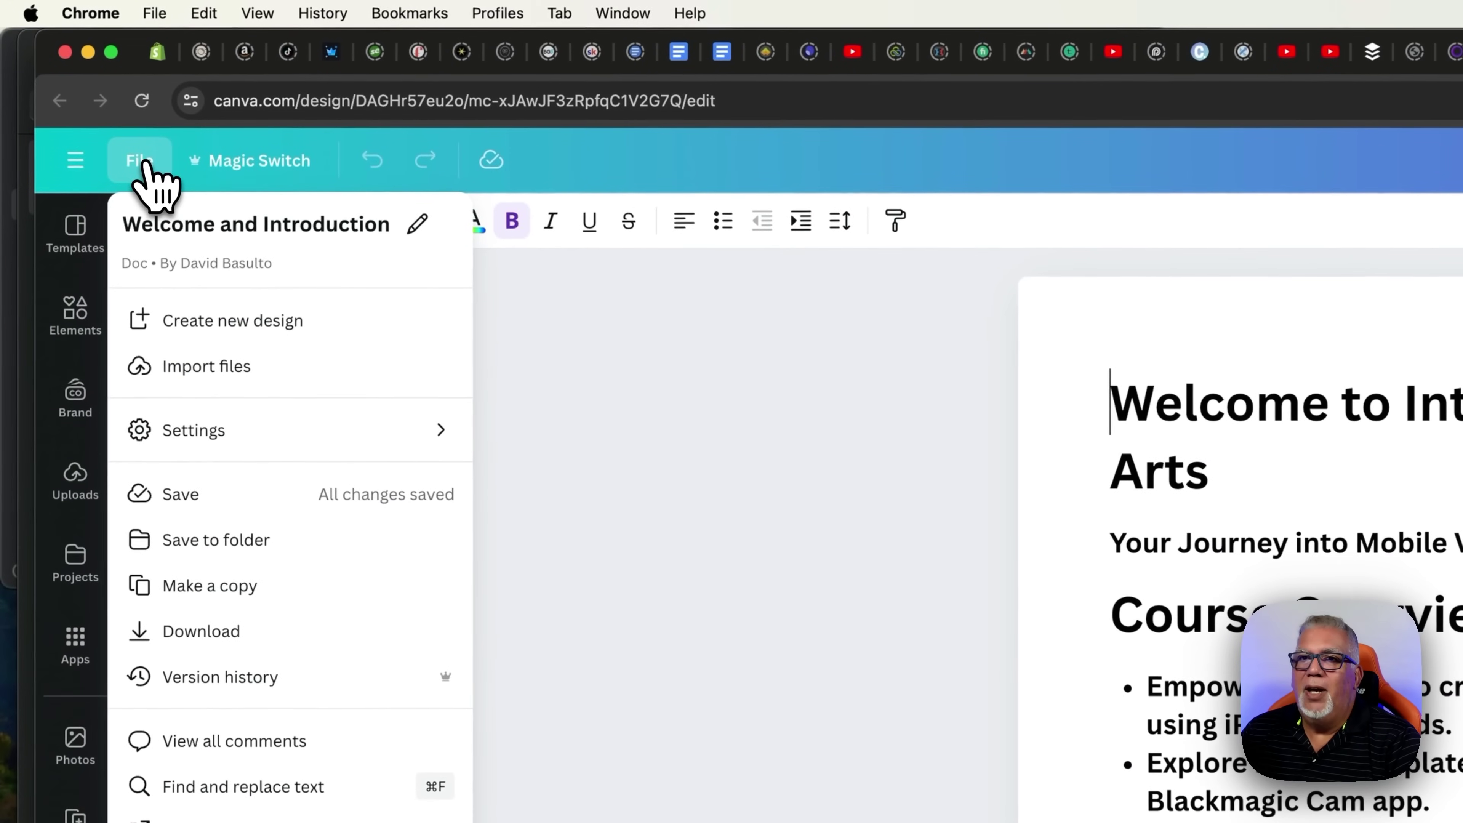
click(260, 163)
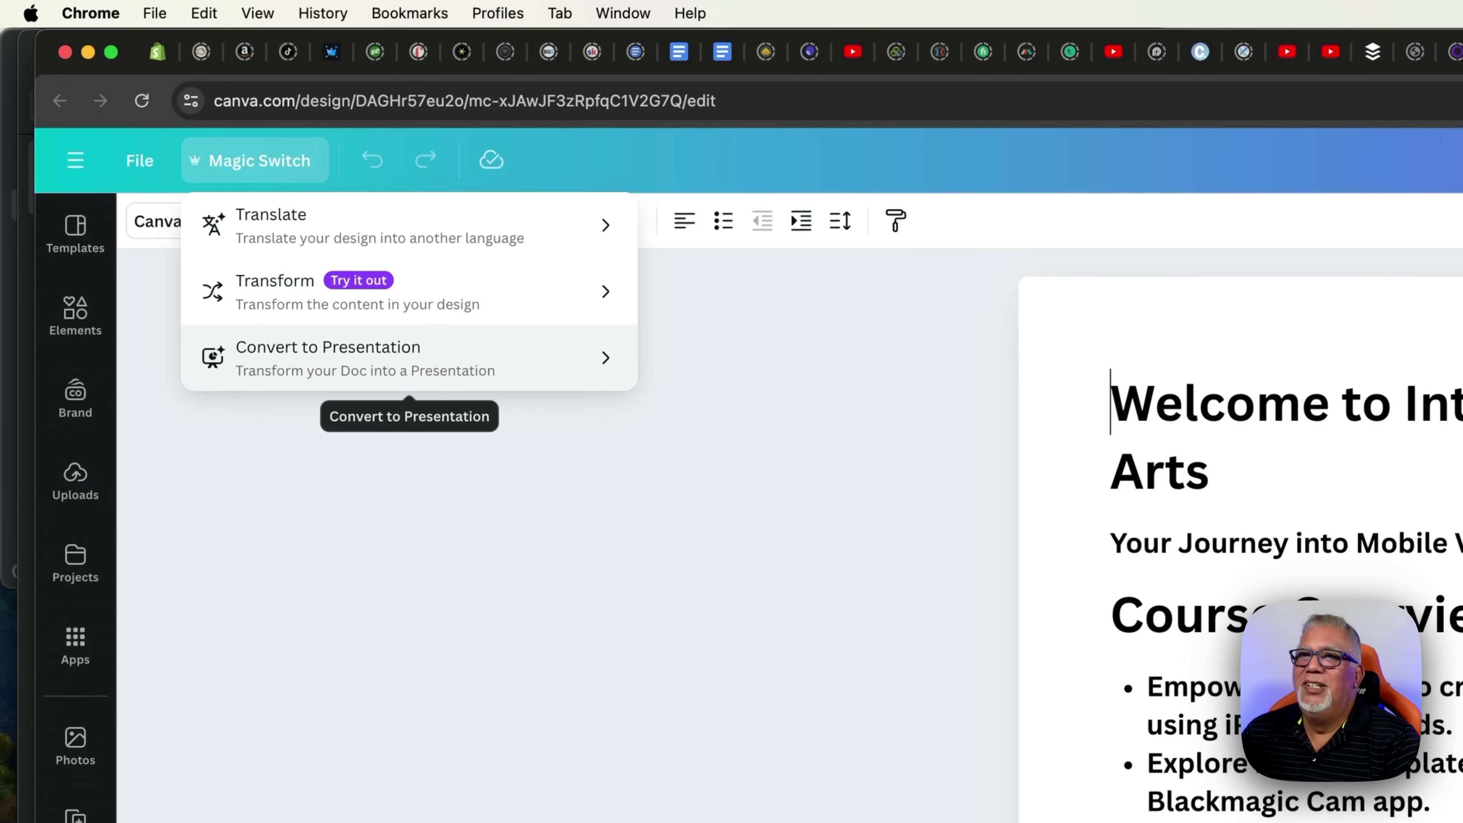
click(448, 360)
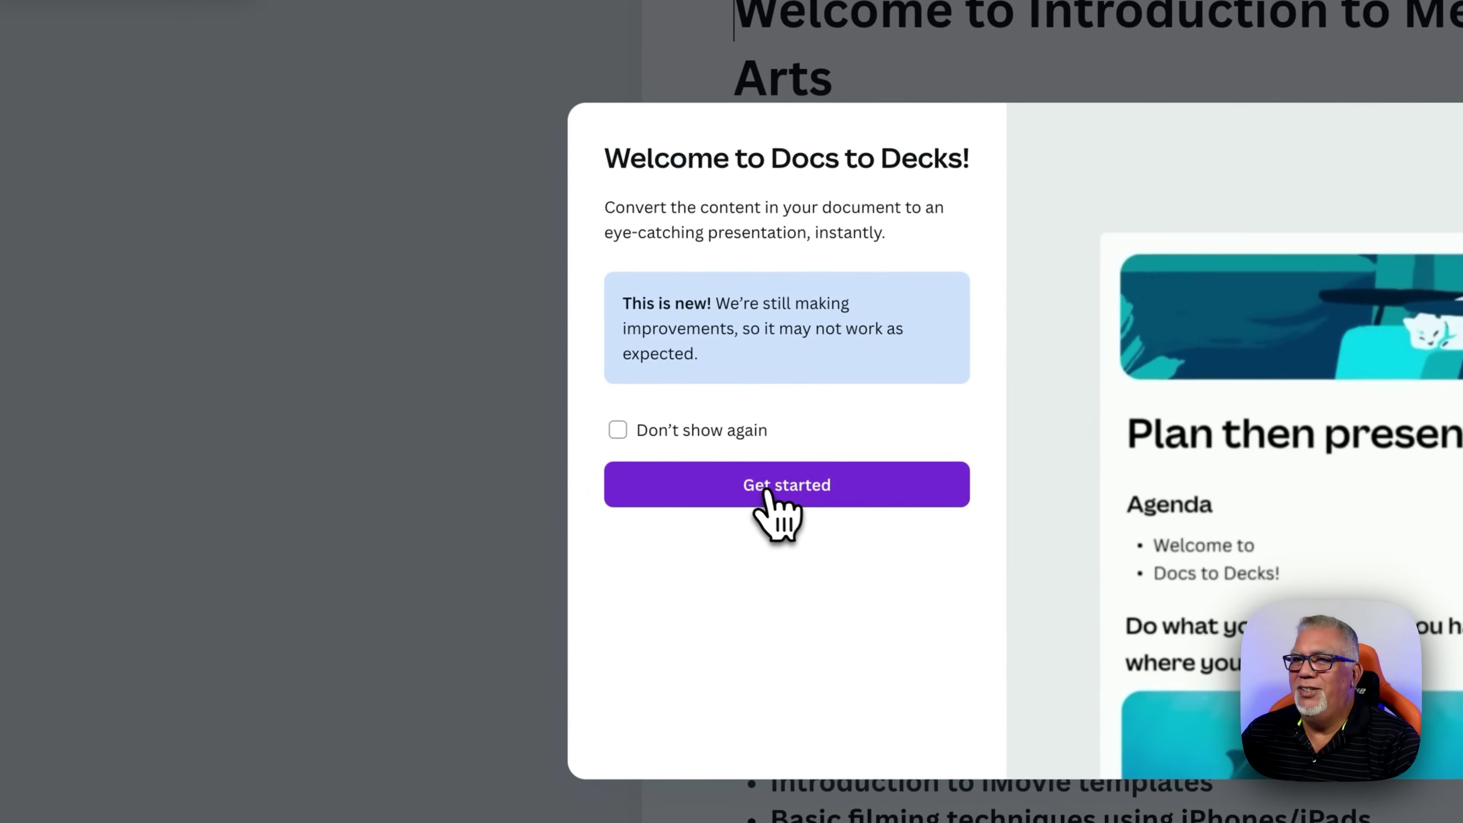
click(645, 436)
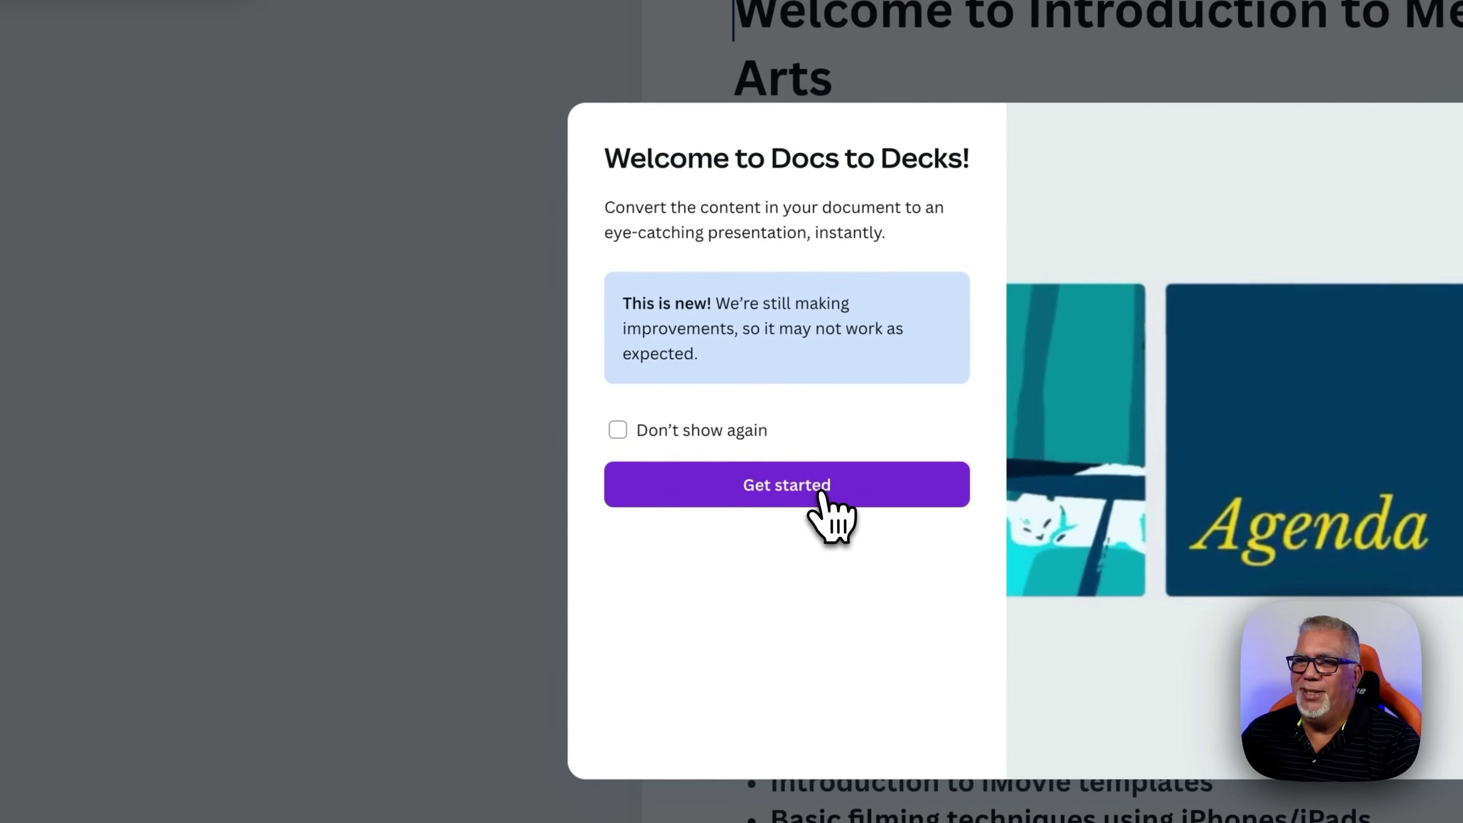
click(821, 495)
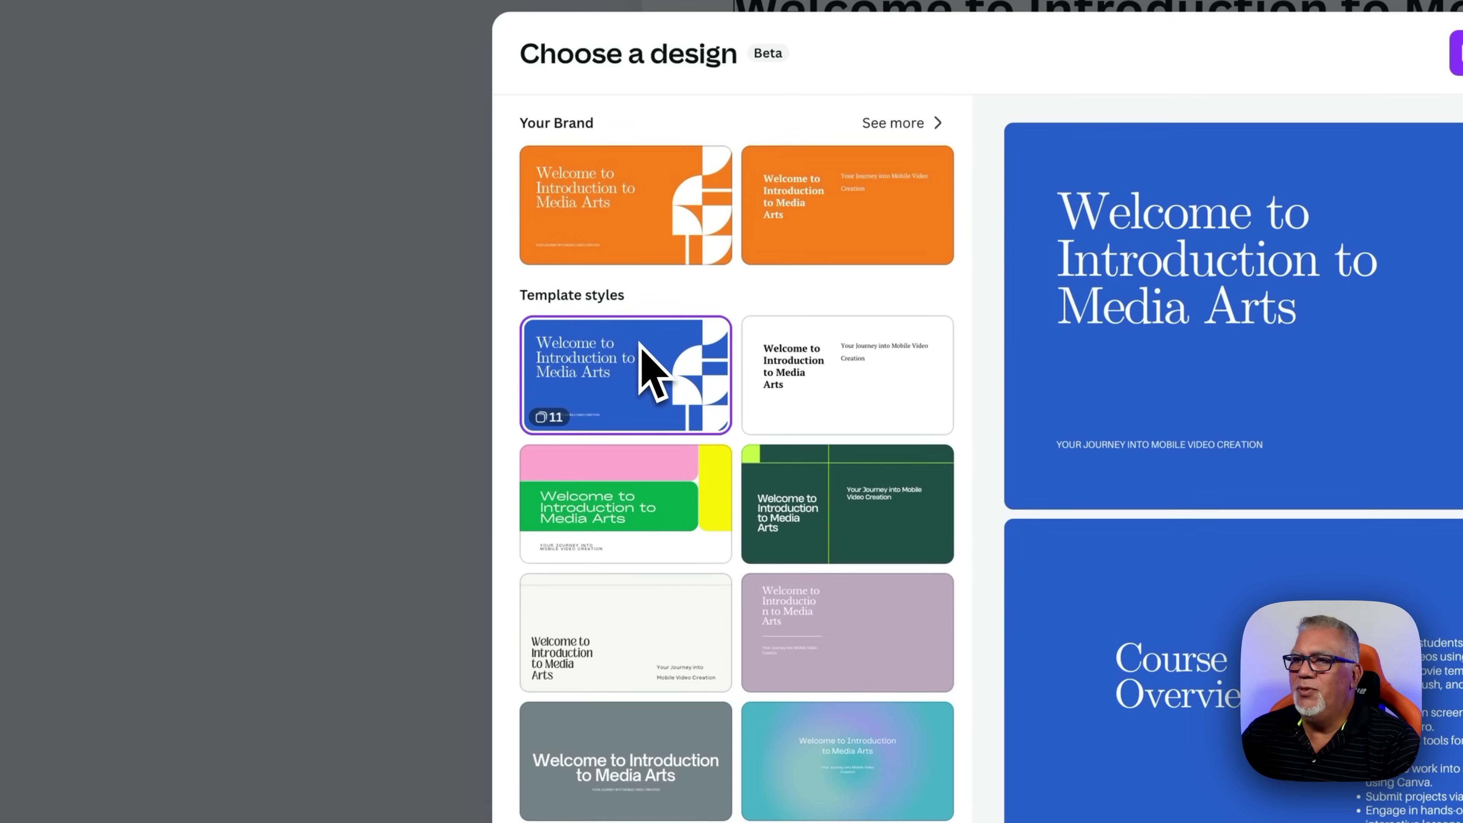
Step: Create the presentation with the blue template style that has white geometric shapes, and look through its slides
scroll(1168, 528, down, 15)
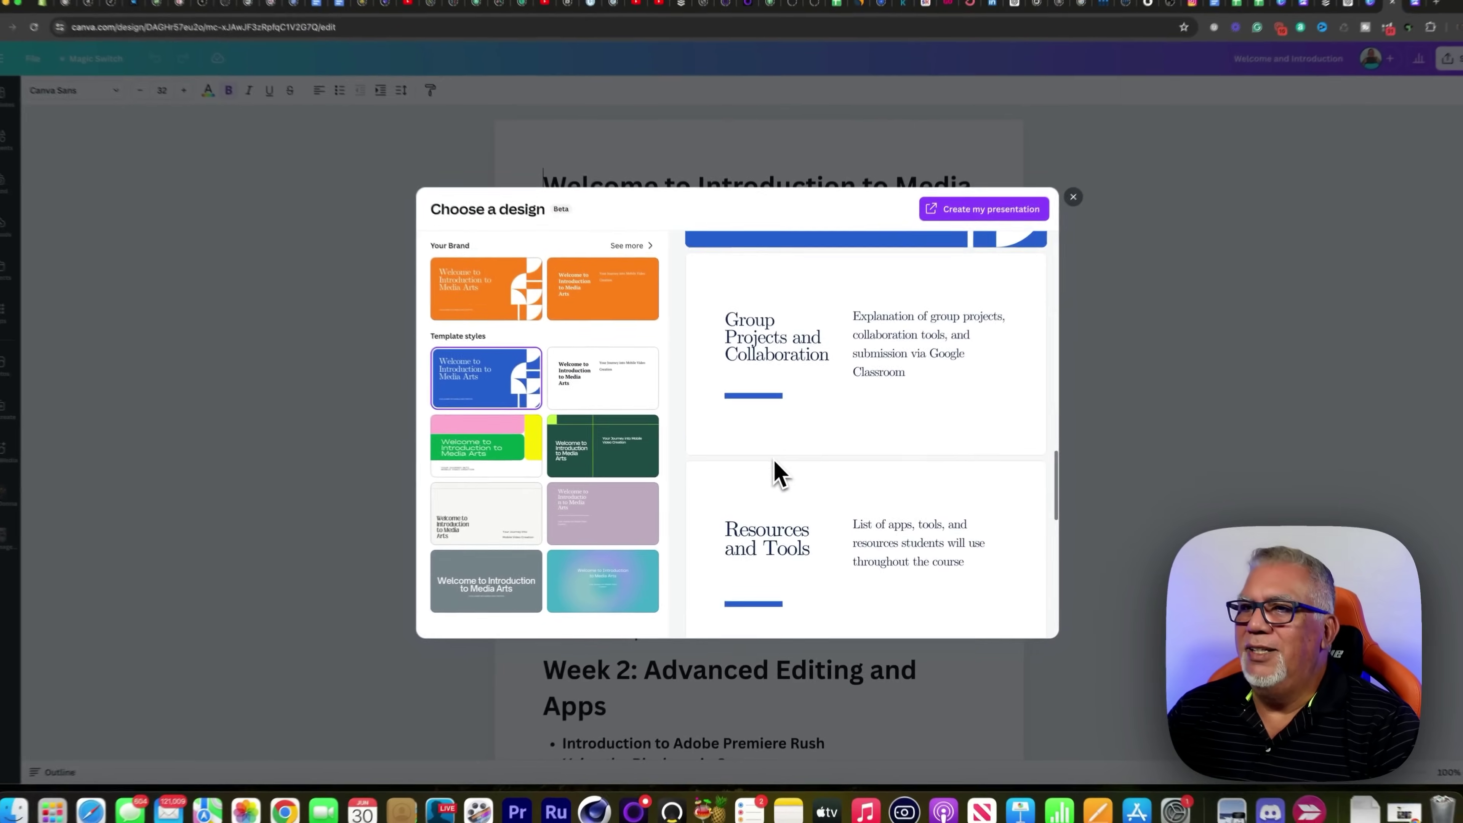
scroll(774, 461, down, 5)
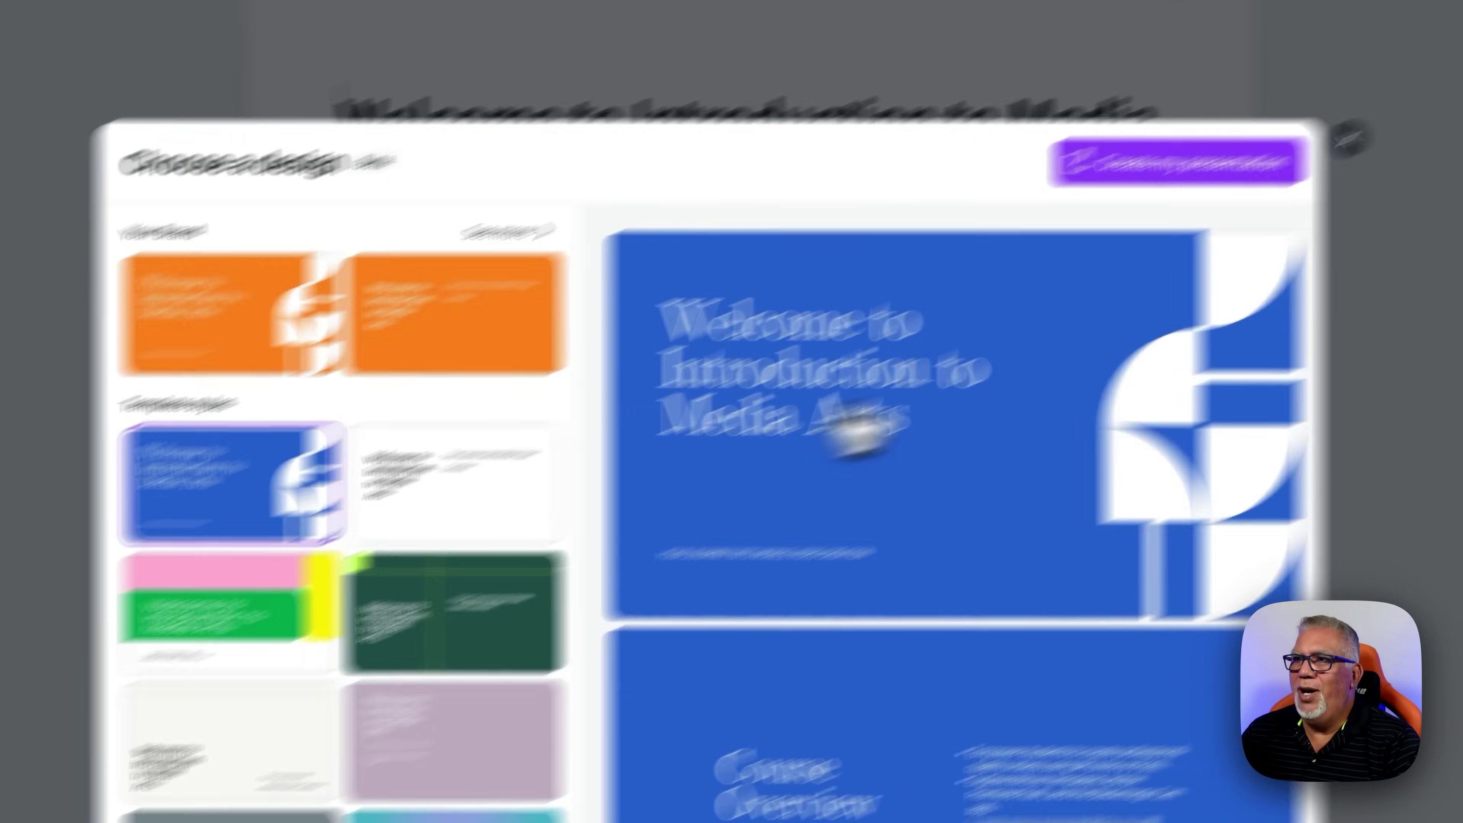
click(1129, 164)
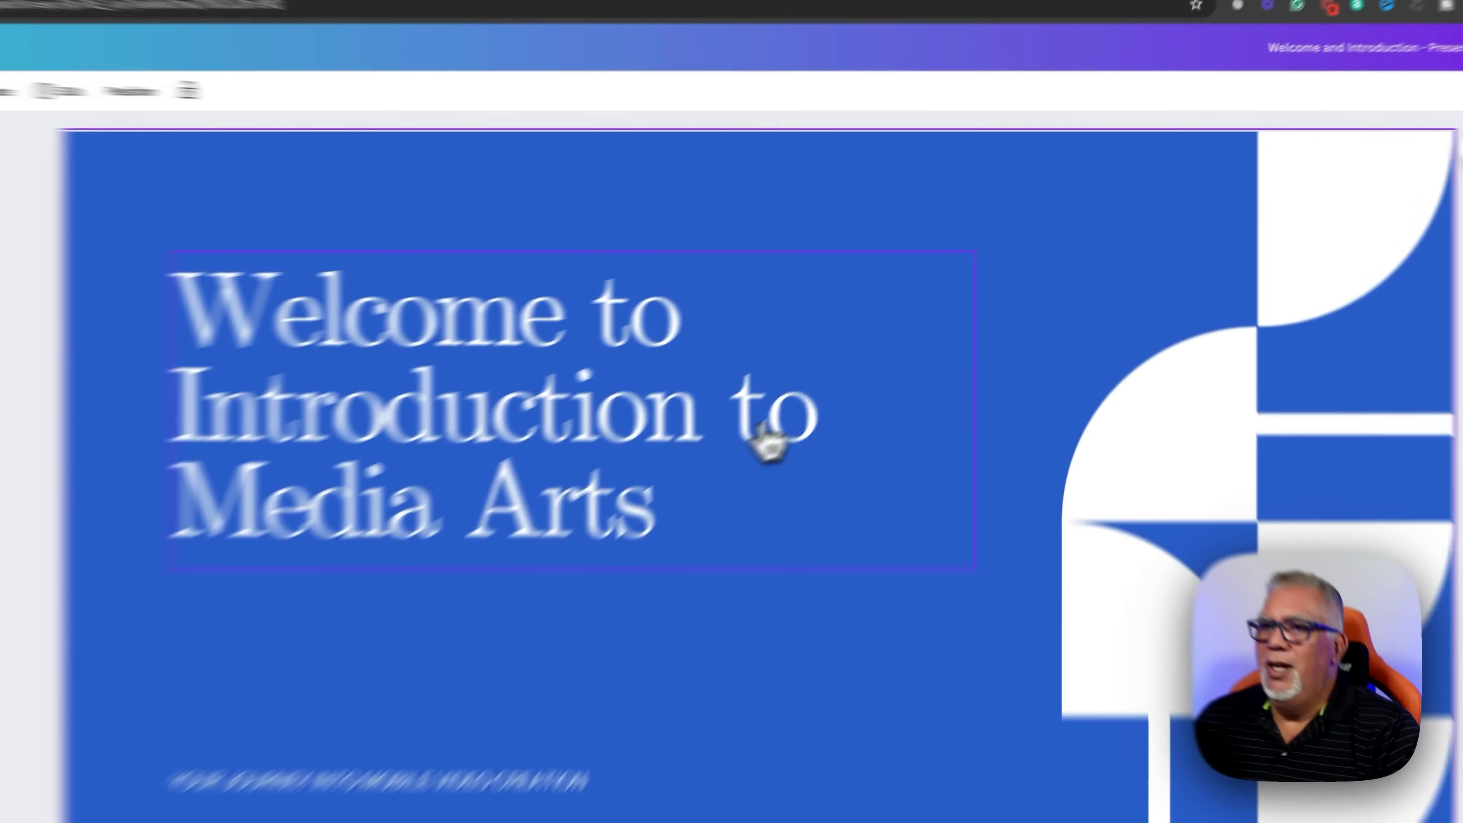
scroll(842, 363, down, 3)
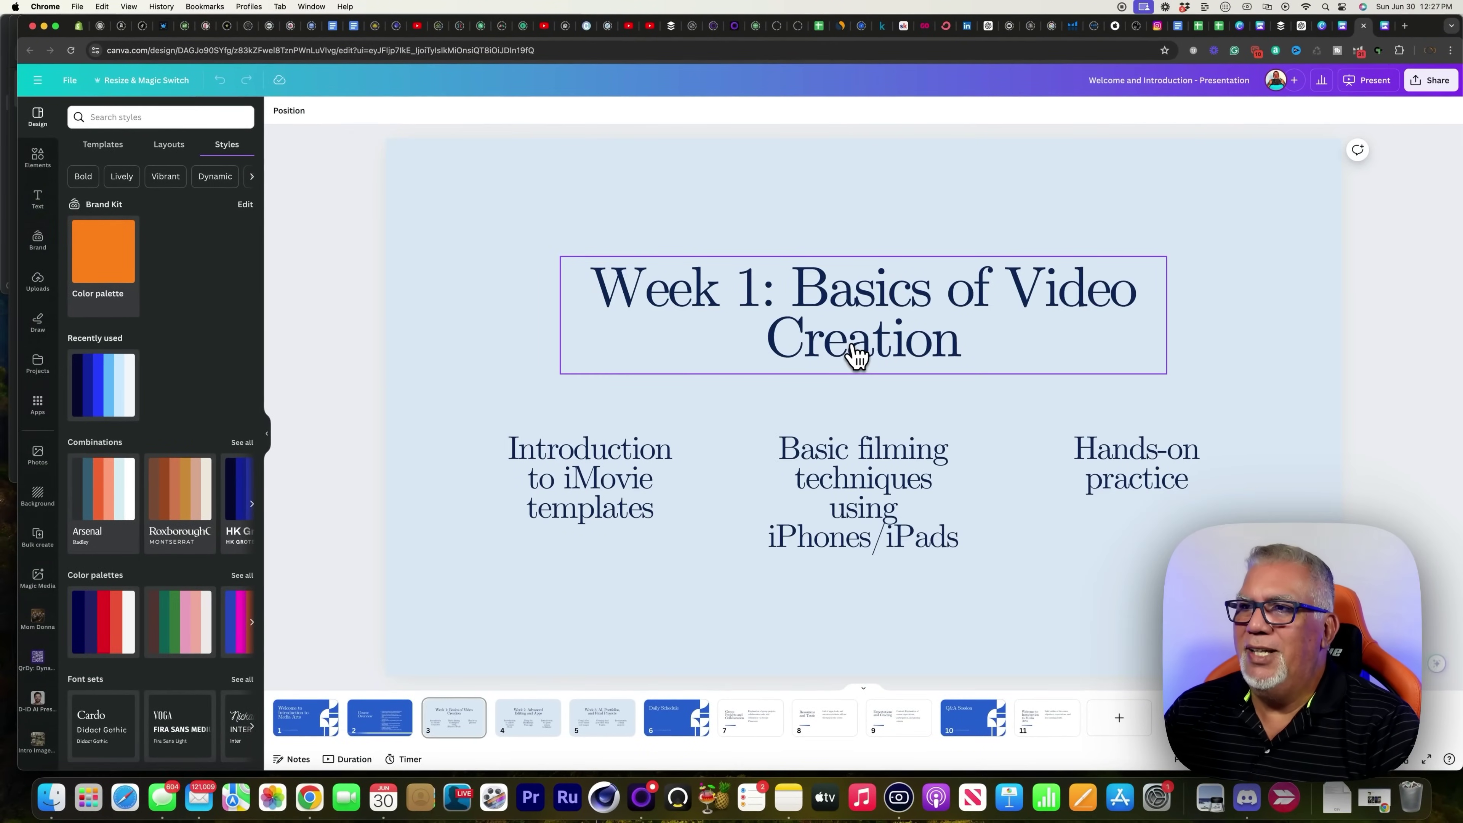
scroll(856, 355, down, 1)
scroll(856, 356, up, 4)
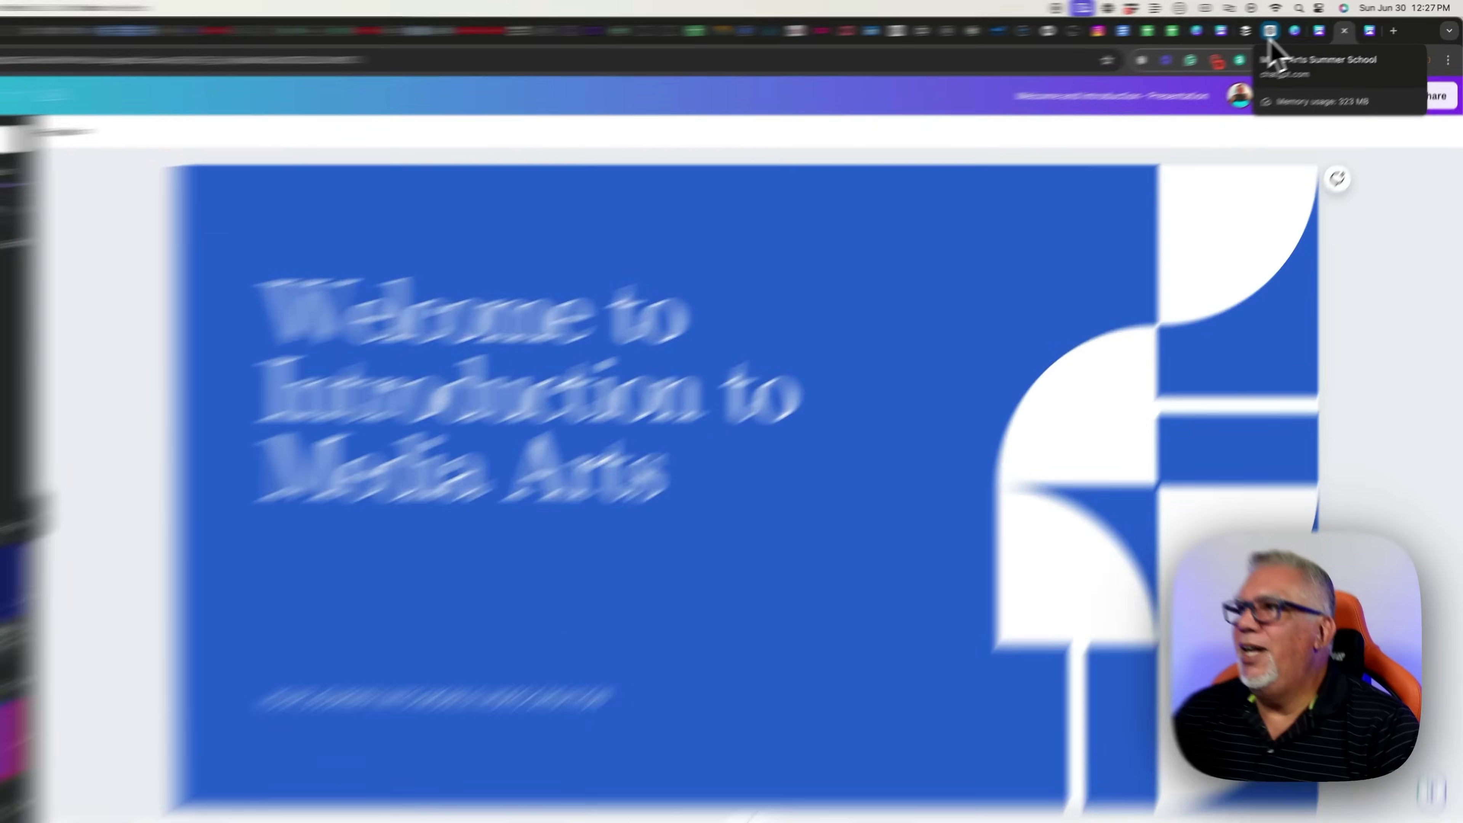
Step: From the ChatGPT chat, download the image of students learning on iPads and the "Welcome to Introduction to Media Arts" image
click(1301, 25)
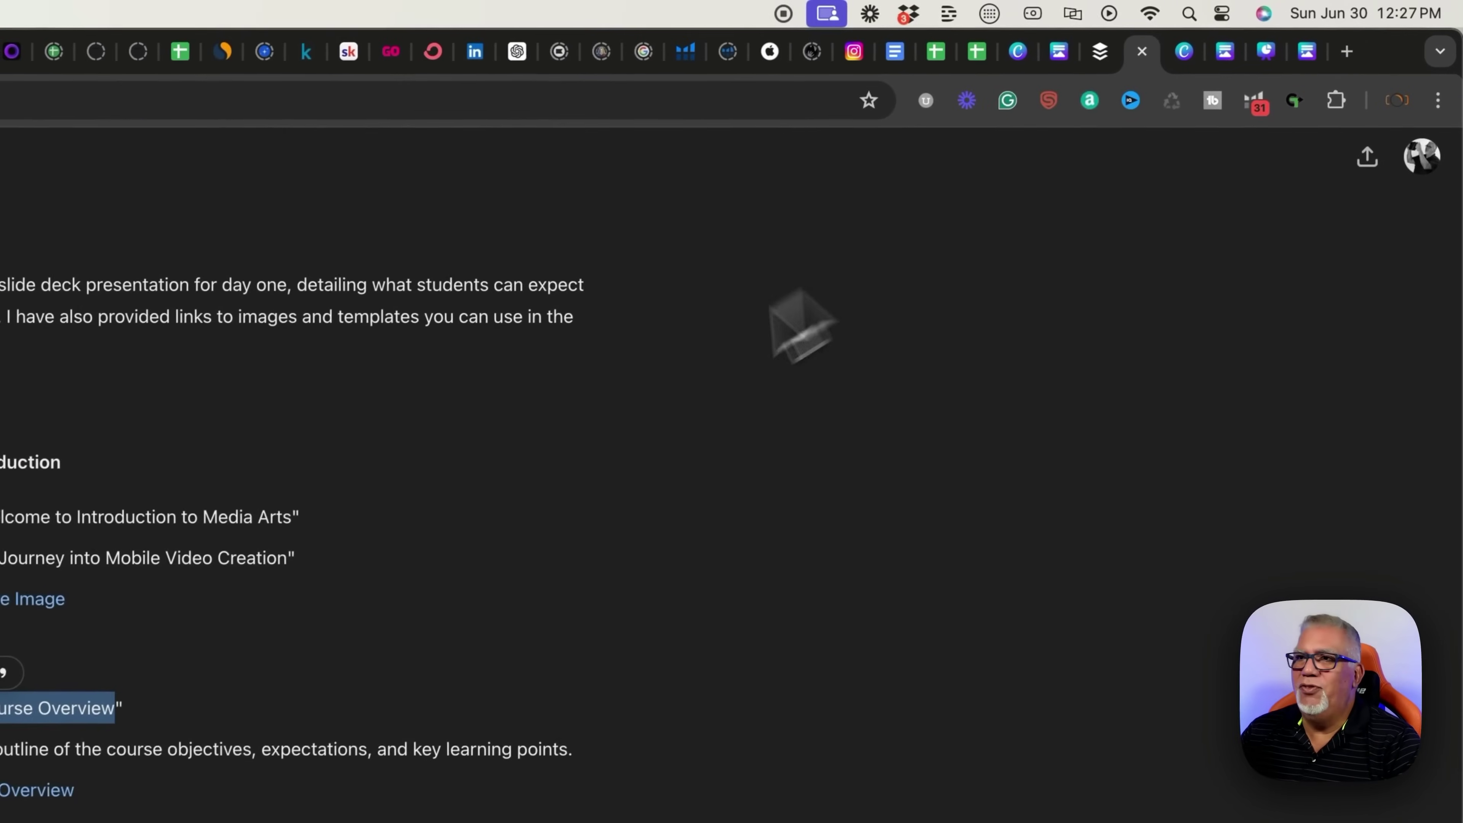
scroll(539, 416, down, 15)
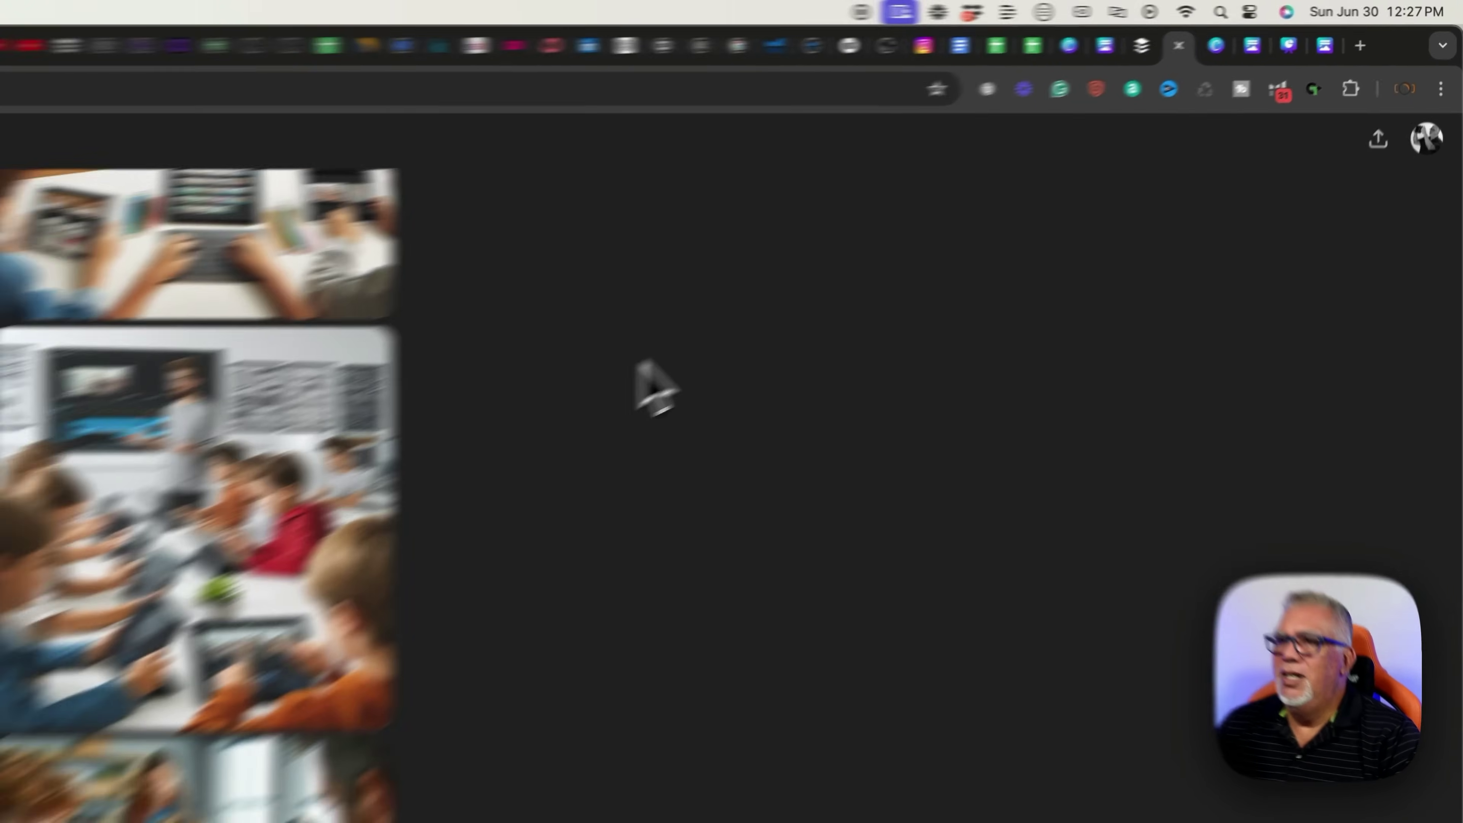
click(377, 370)
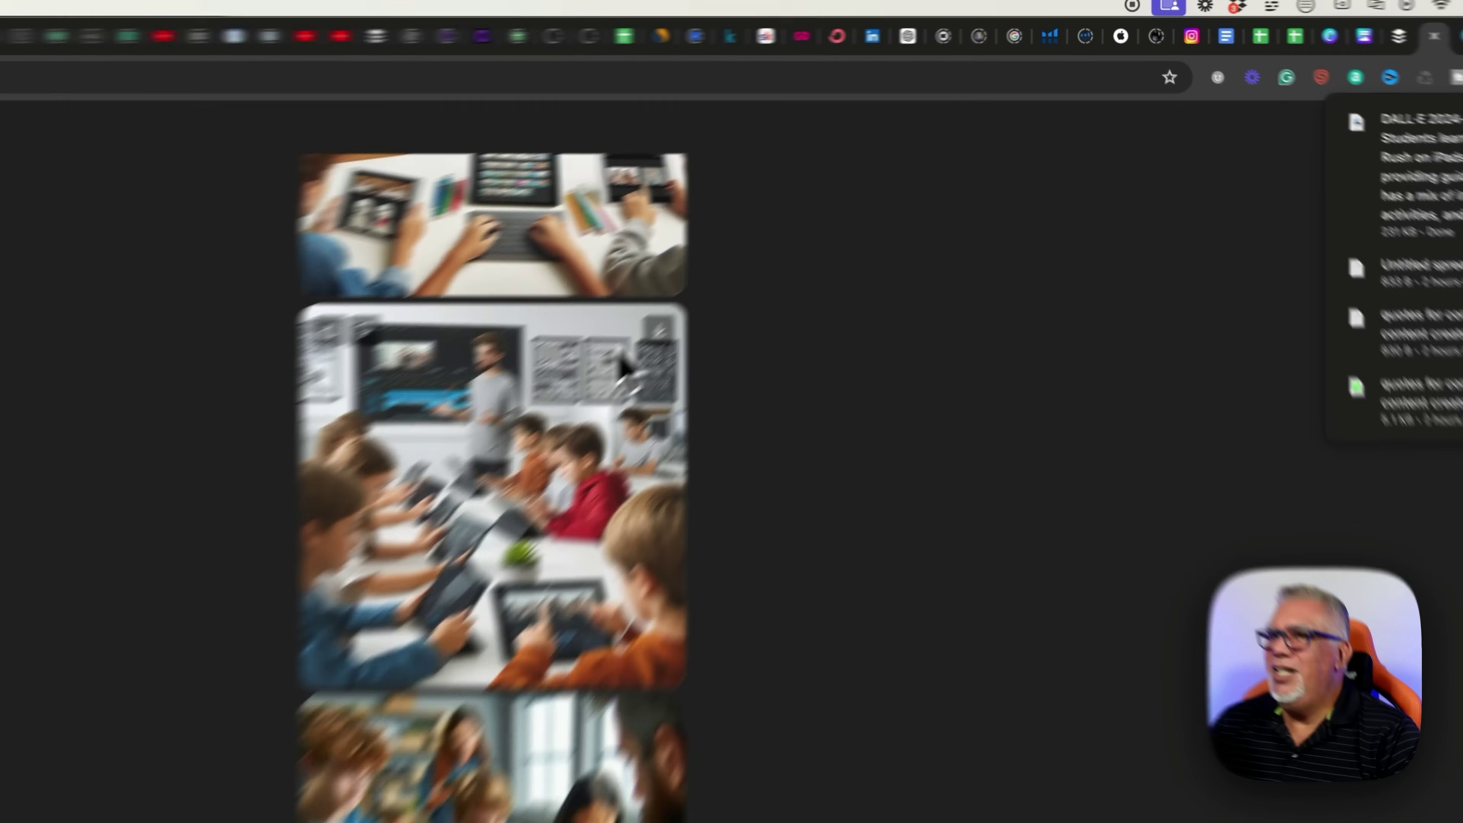
scroll(885, 391, up, 1)
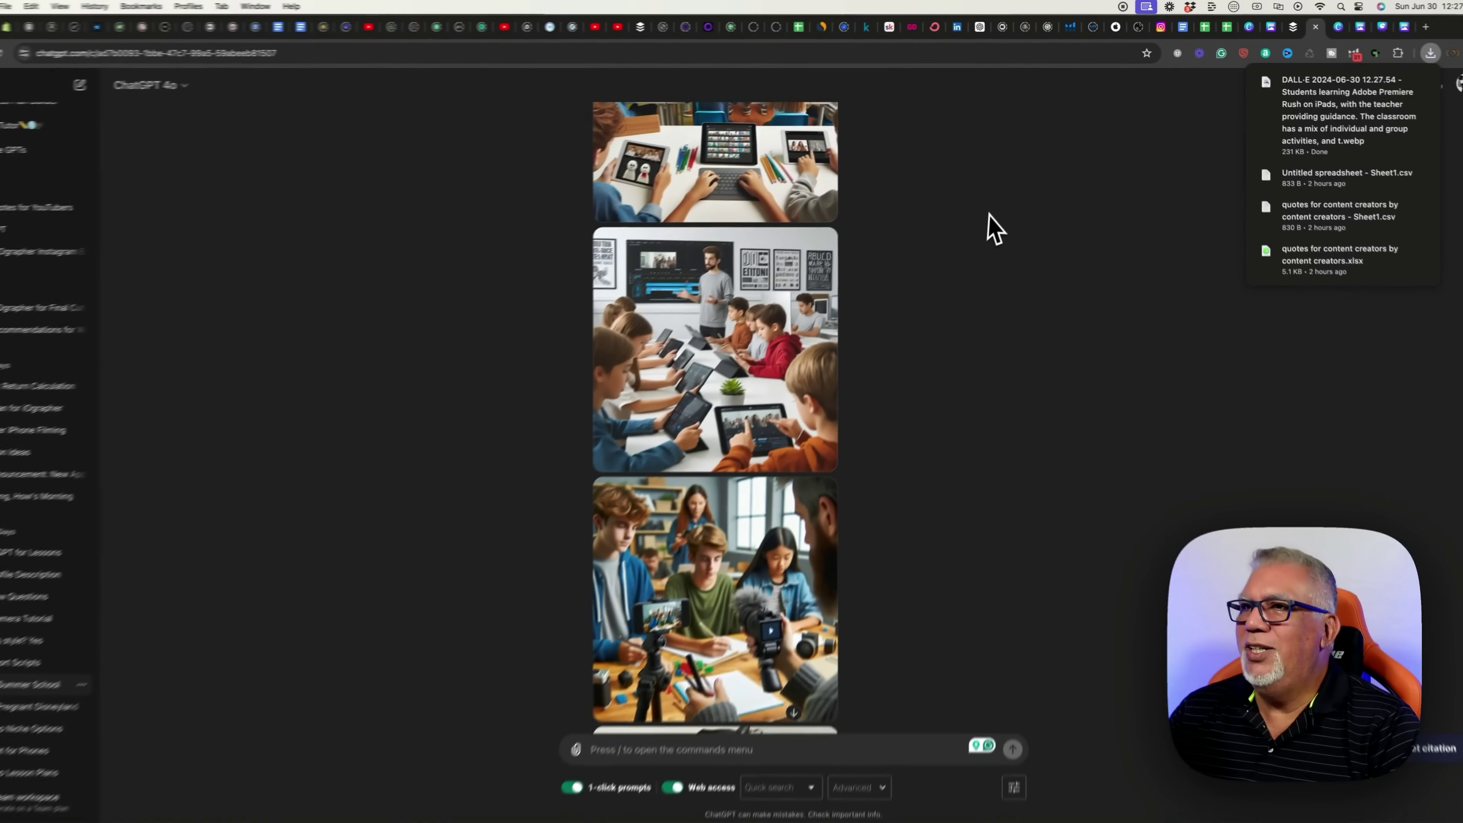
scroll(991, 229, up, 5)
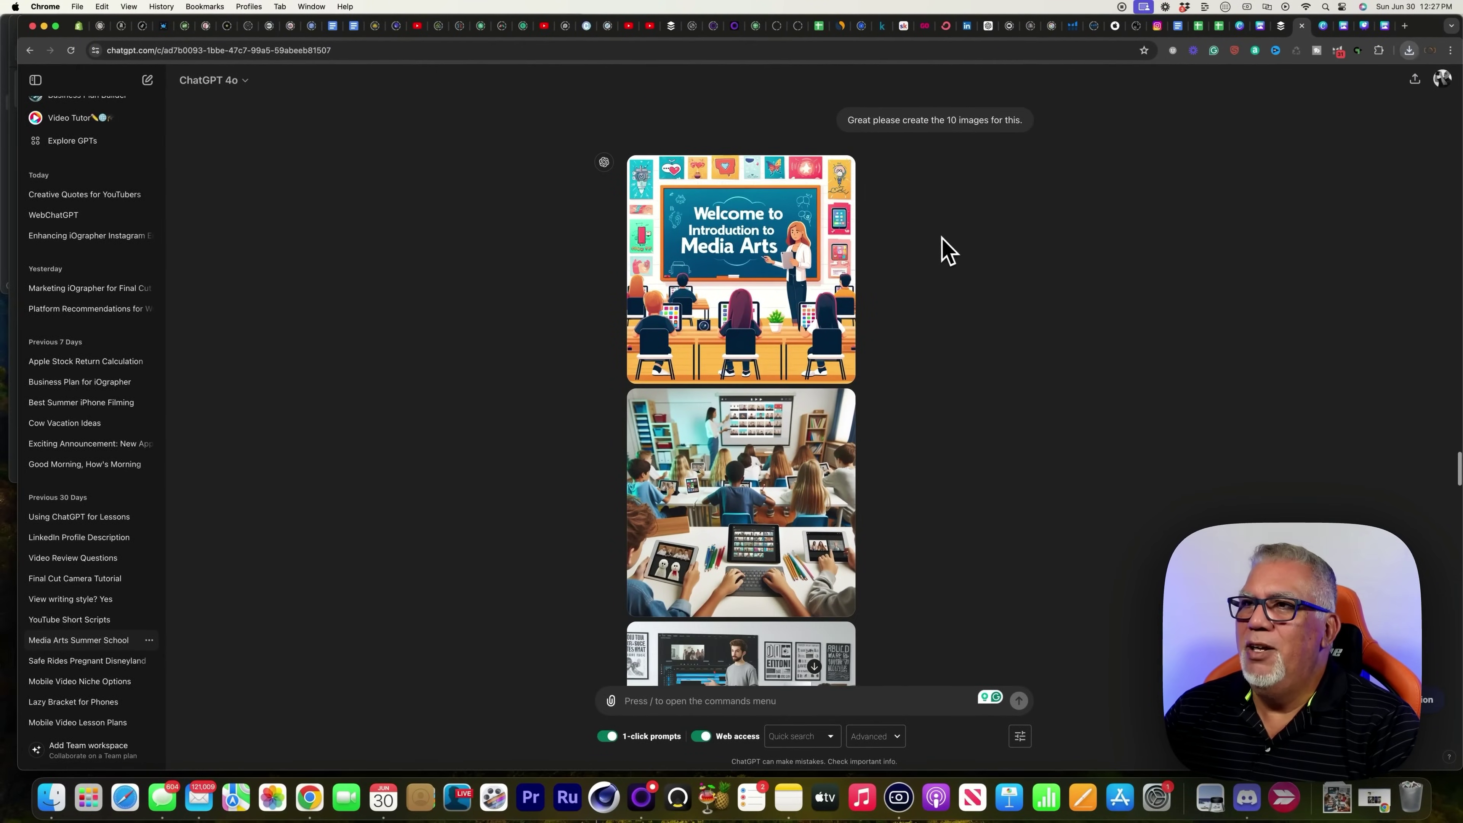
scroll(947, 249, up, 1)
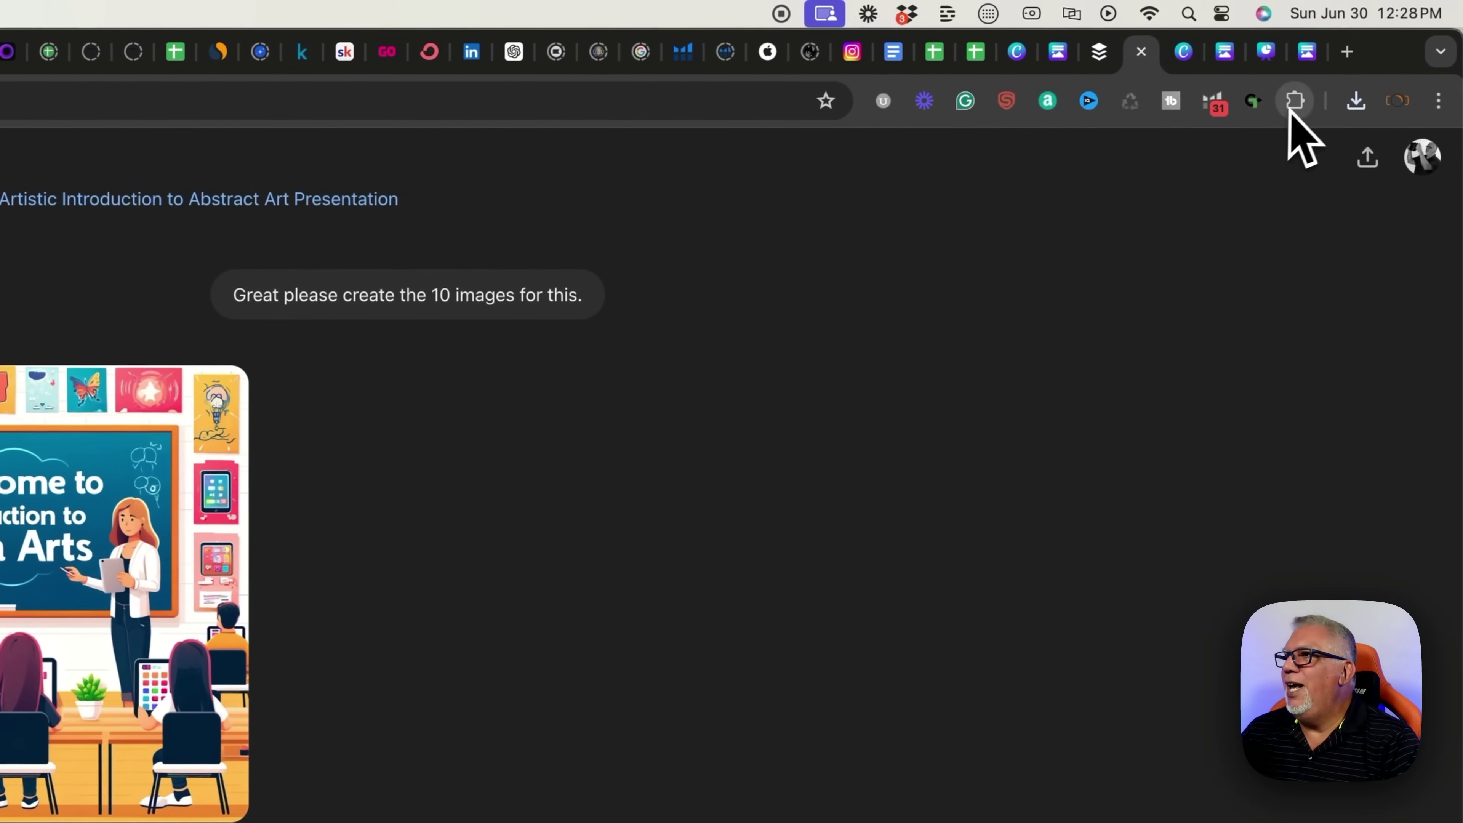
Step: Return to the Canva presentation, upload the "Welcome to Introduction to Media Arts" image and place it on the first slide
click(1311, 64)
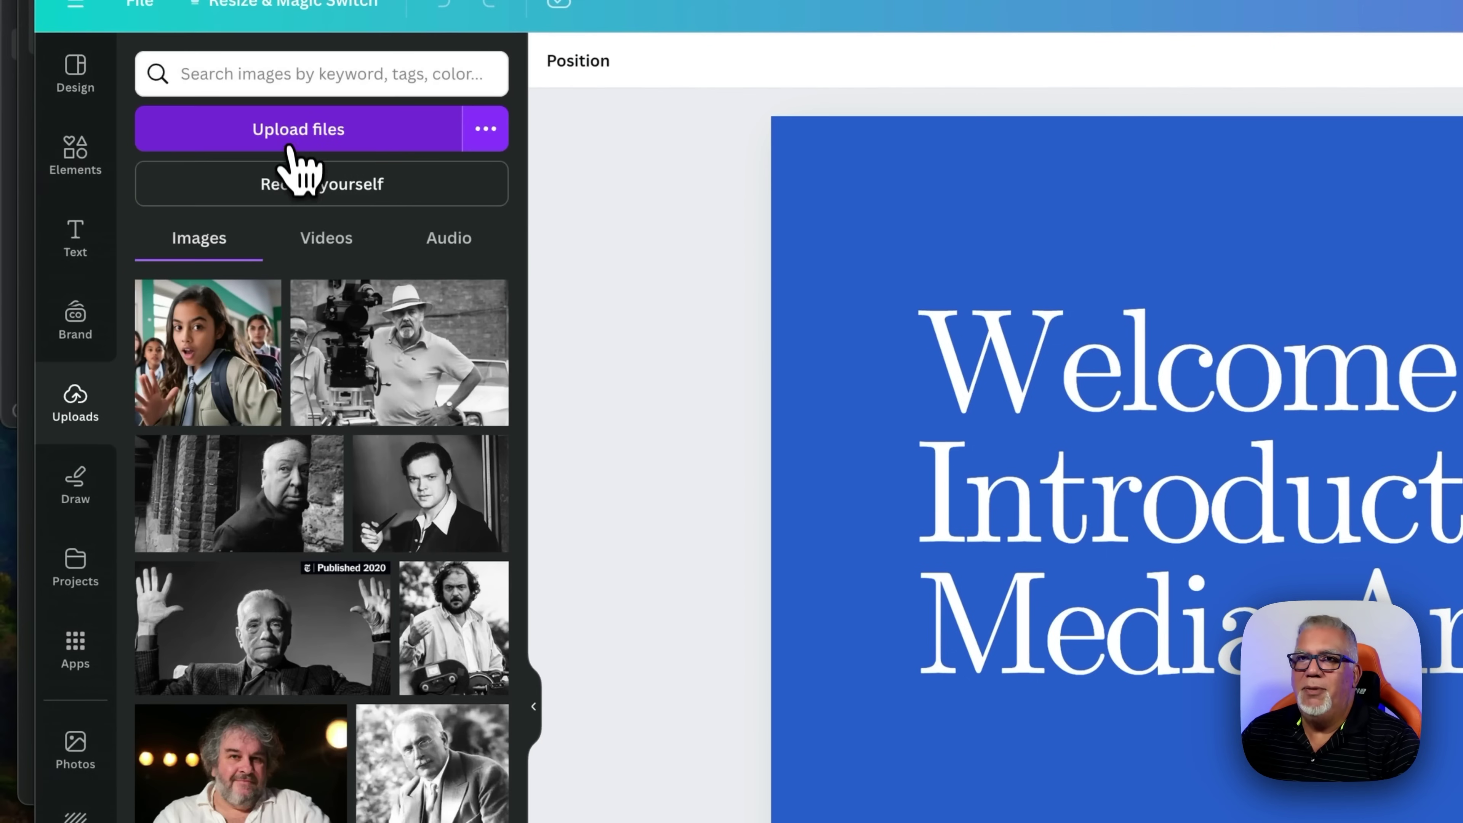
click(340, 147)
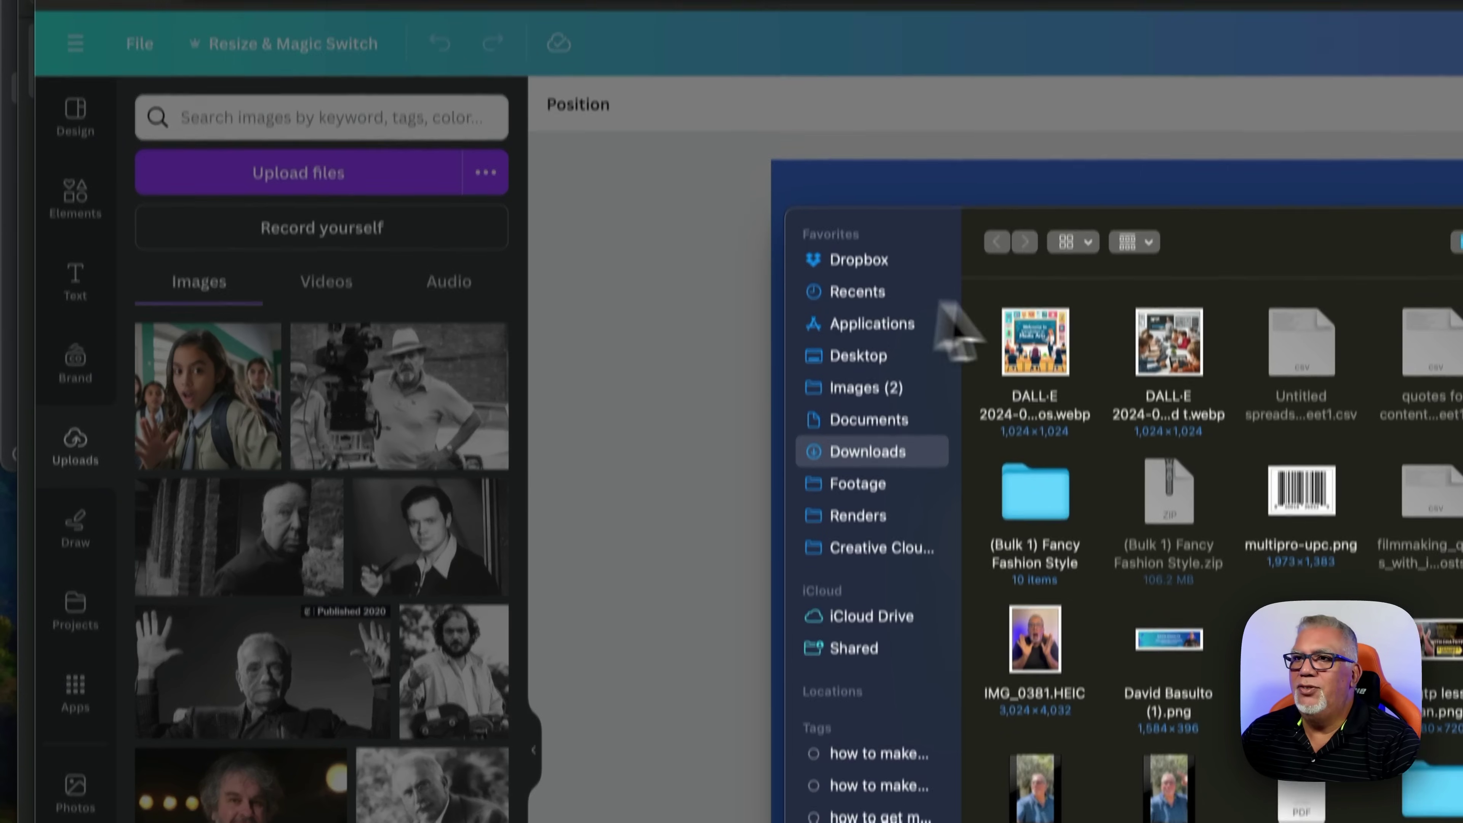
double_click(1036, 294)
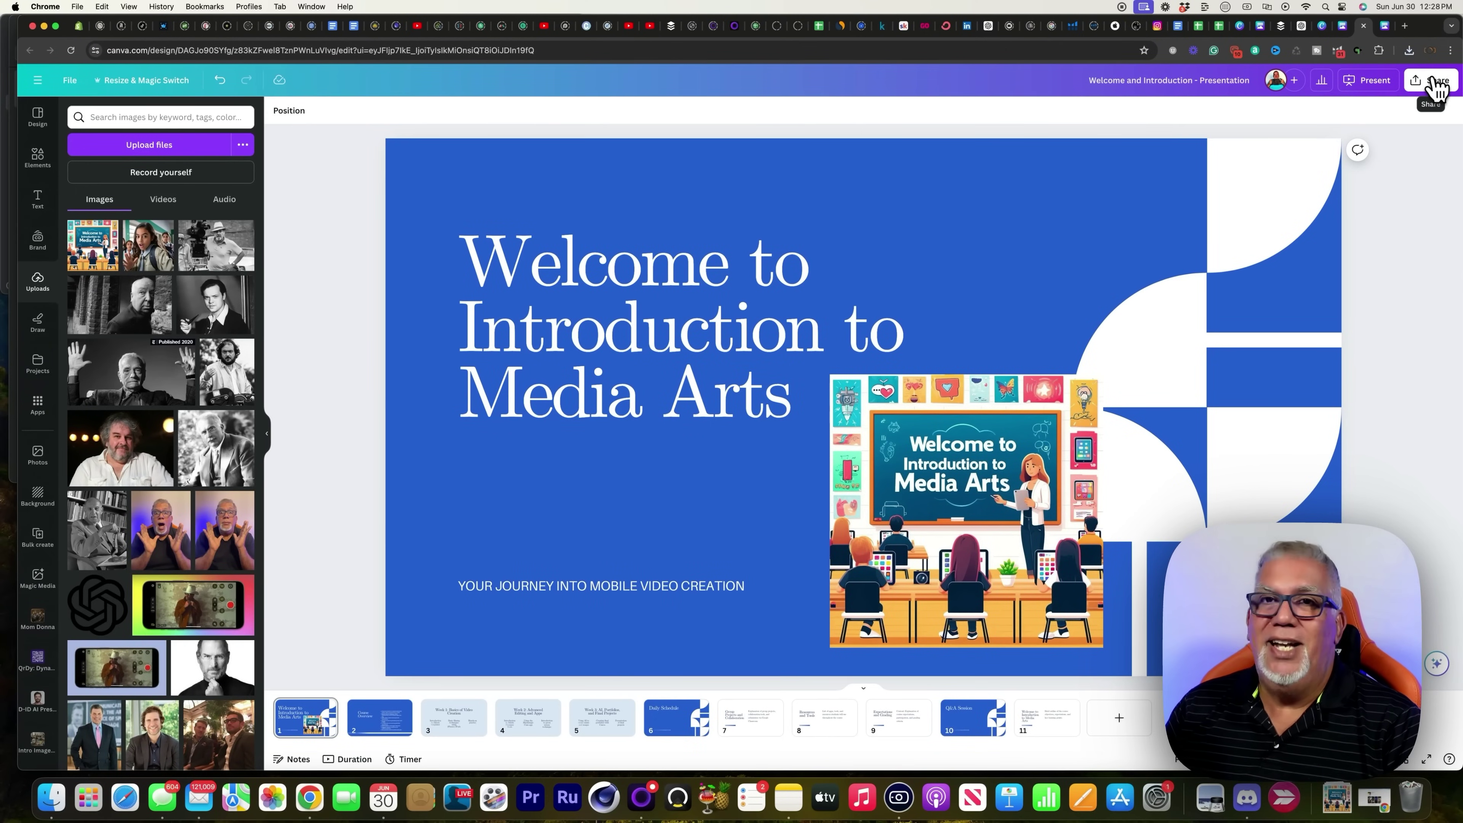
Step: View the download options for the presentation, including the file type and page selection, and close them
click(1433, 82)
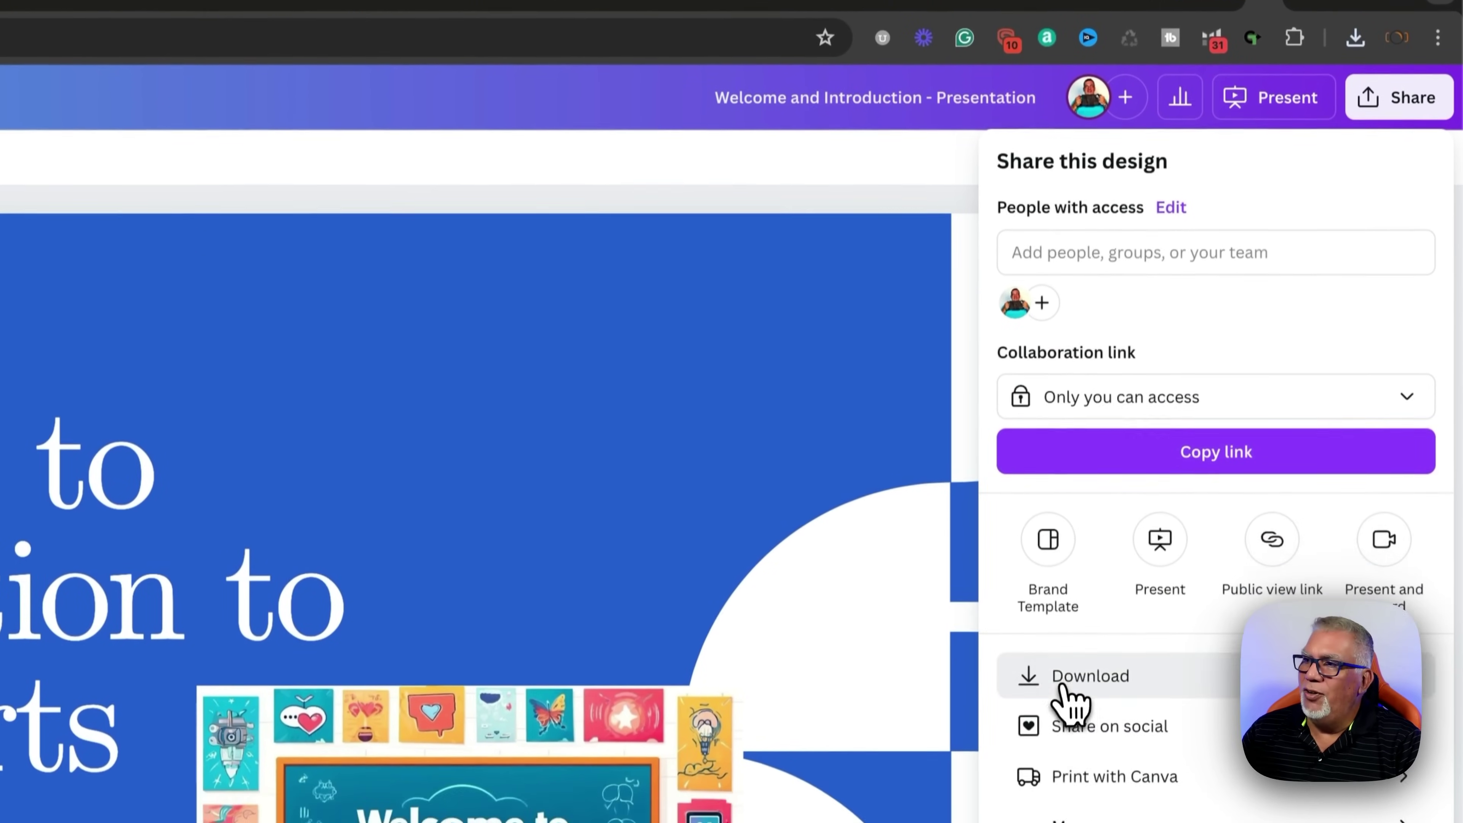
click(1072, 712)
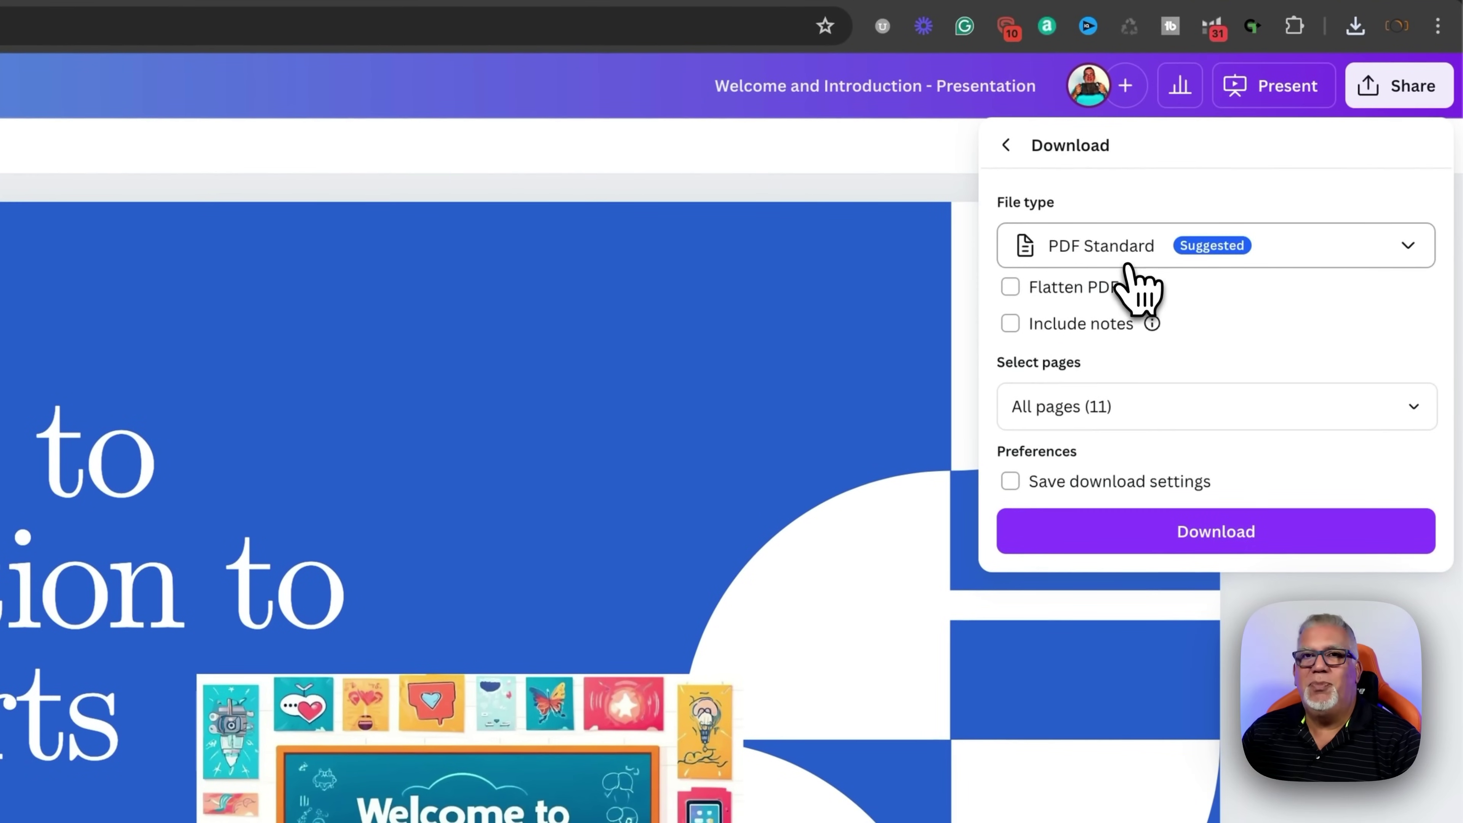
click(824, 167)
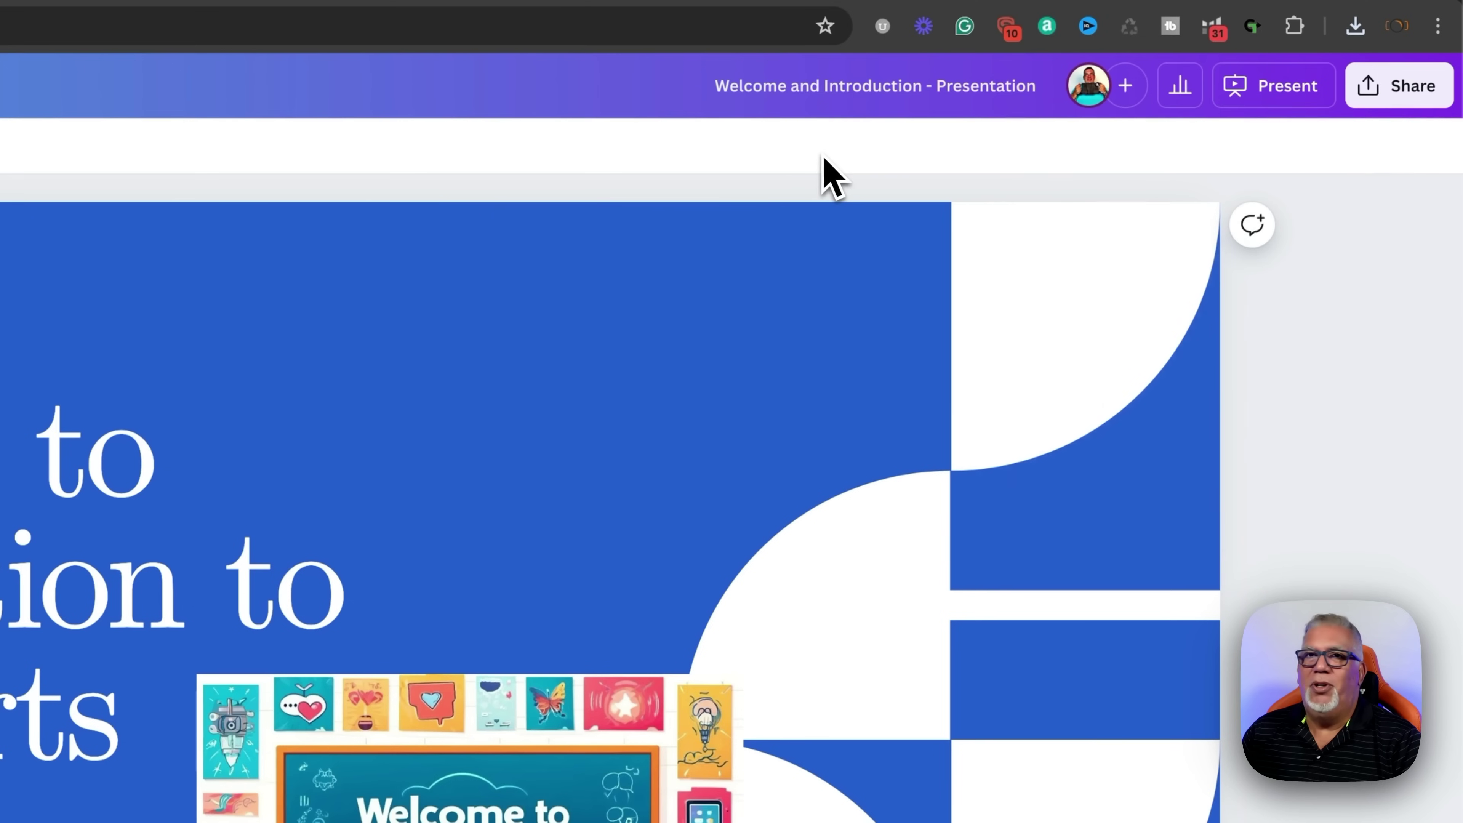